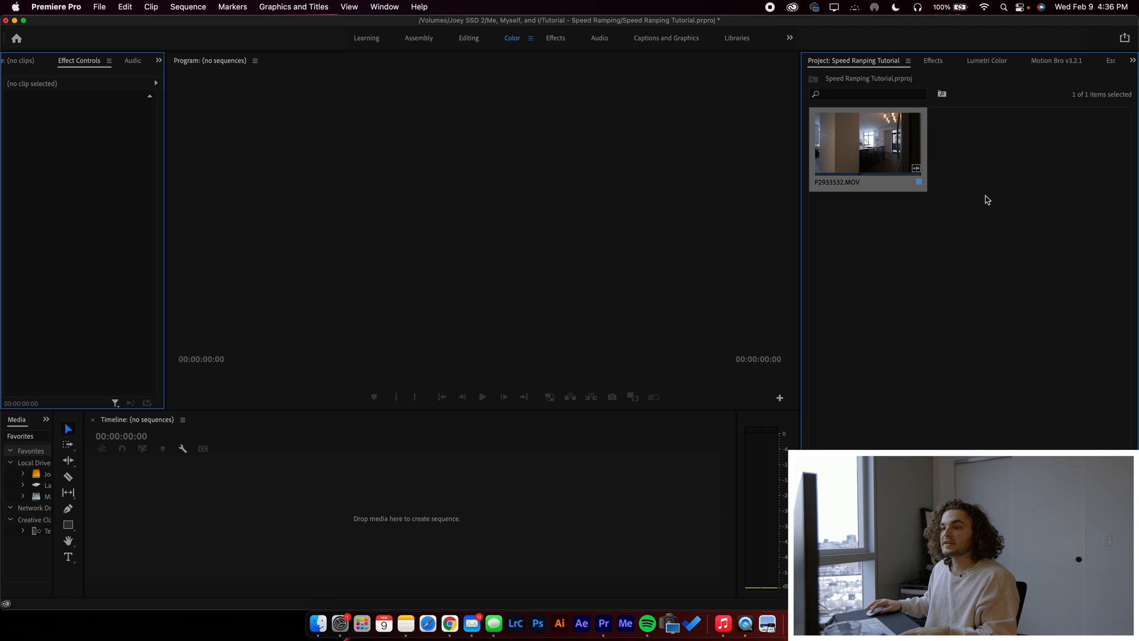
Step: Save the project and load P2933532.MOV into a widened Source monitor
key("super+s")
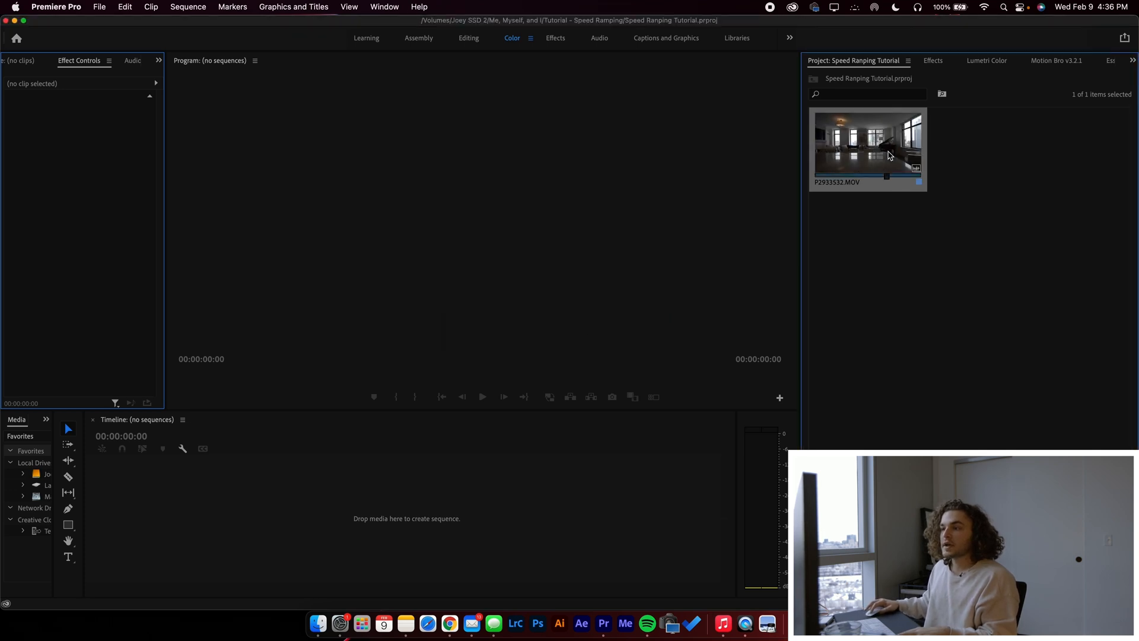
double_click(886, 146)
left_click_drag(166, 357, 381, 359)
Step: Play and scrub through the source footage, then return to its first frame
left_click(16, 380)
key("space")
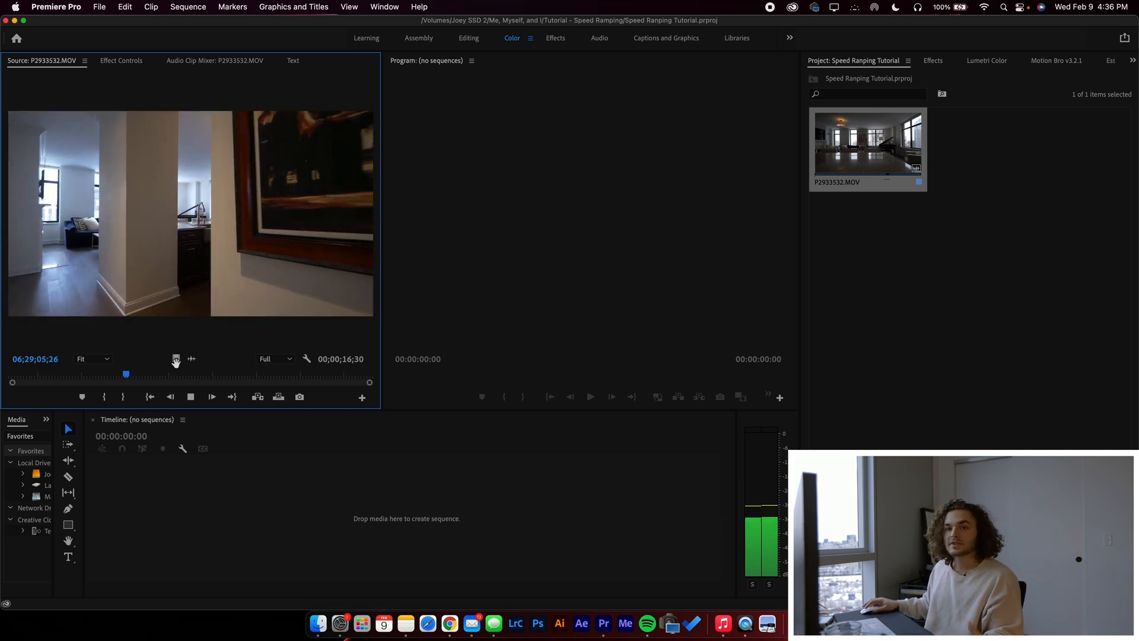
key("l")
key("space")
left_click_drag(209, 383, 74, 377)
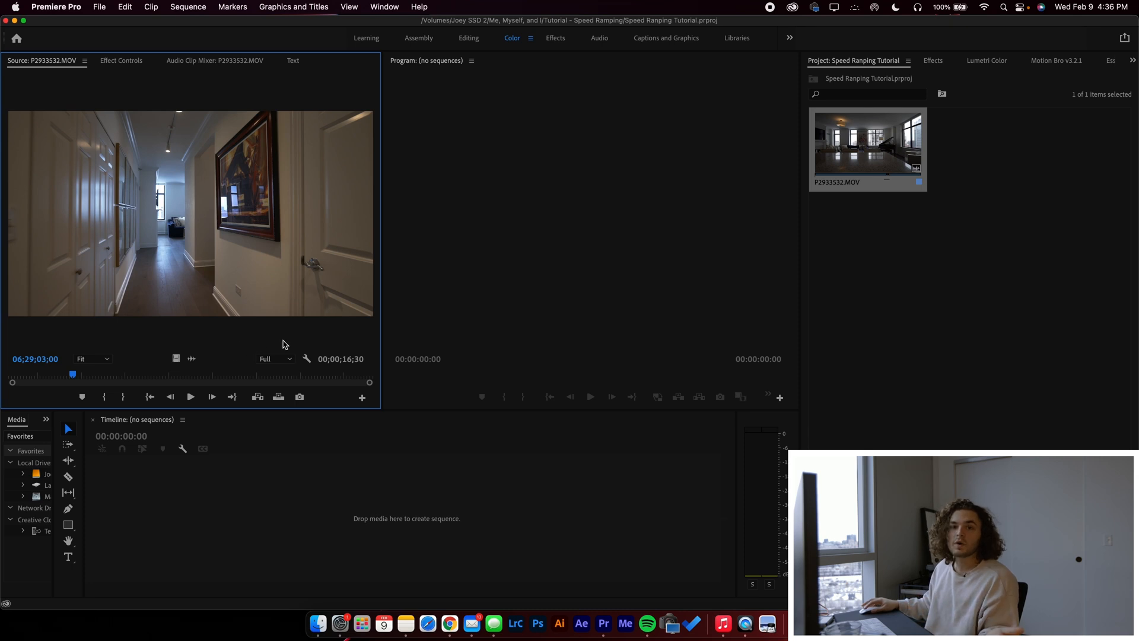
key("Home")
Step: Create a new sequence named "tutorial" from the custom 4k 24fps preset
left_click(911, 343)
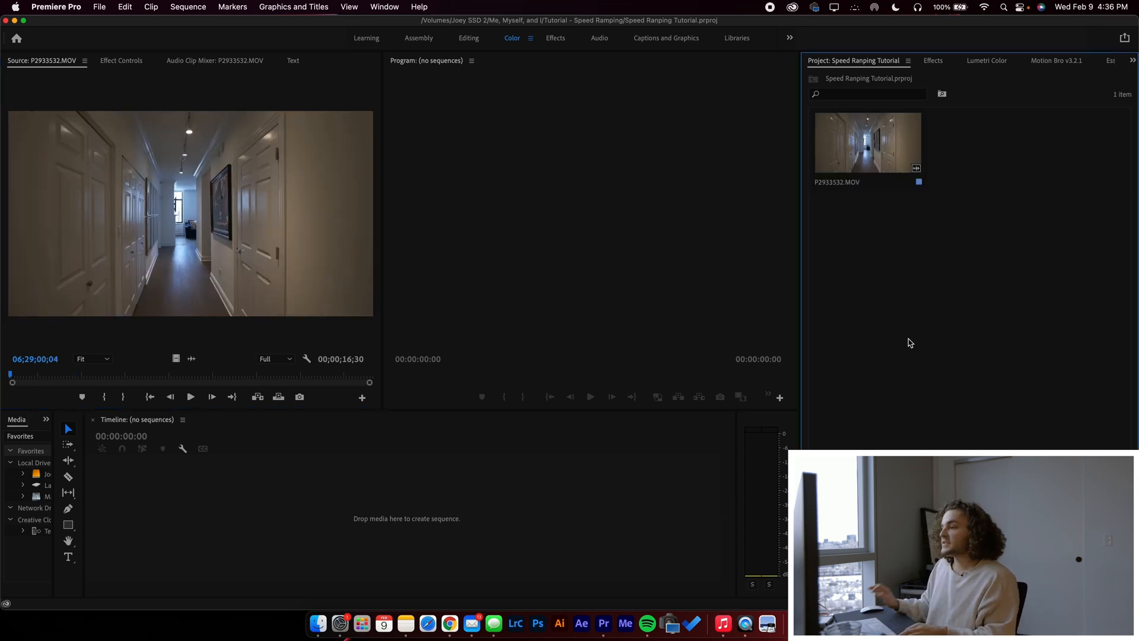
key("super+n")
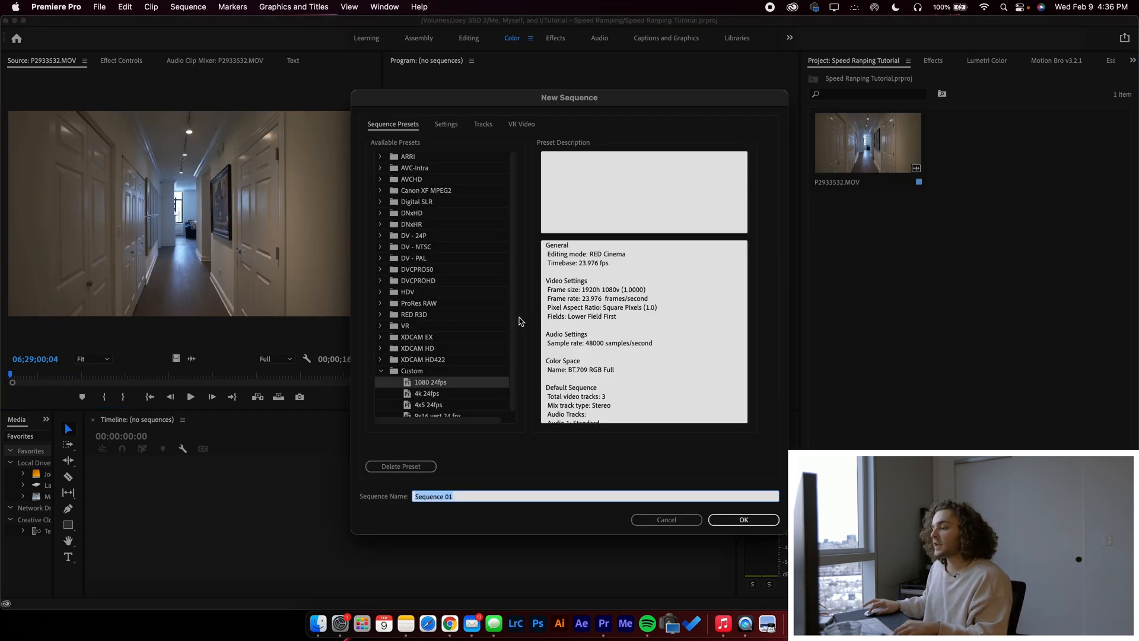
left_click(448, 394)
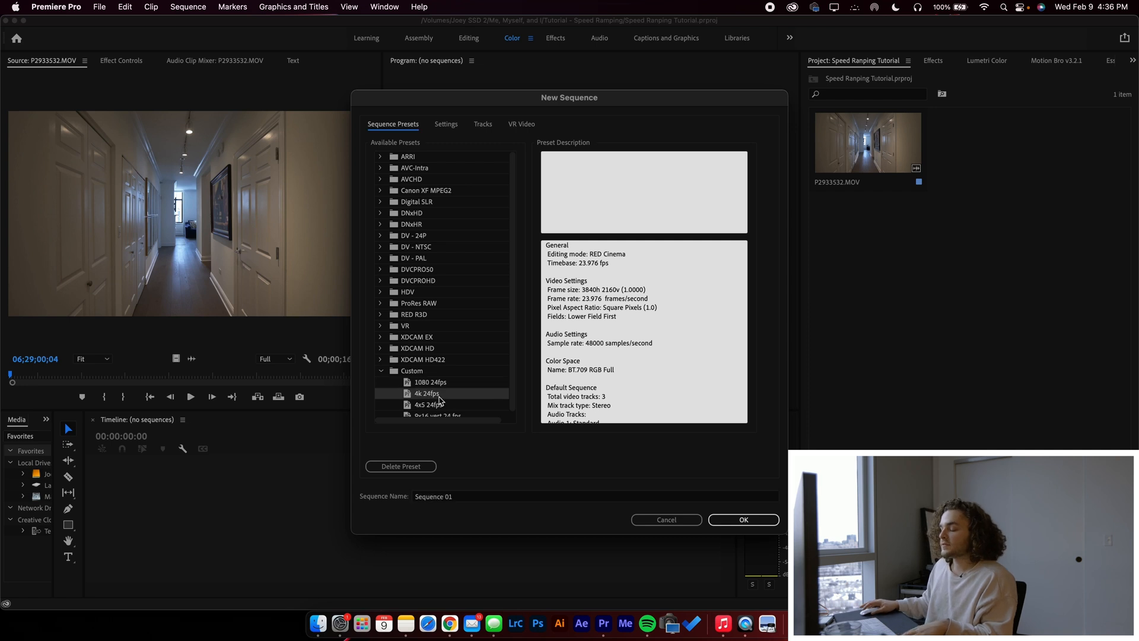
left_click(469, 500)
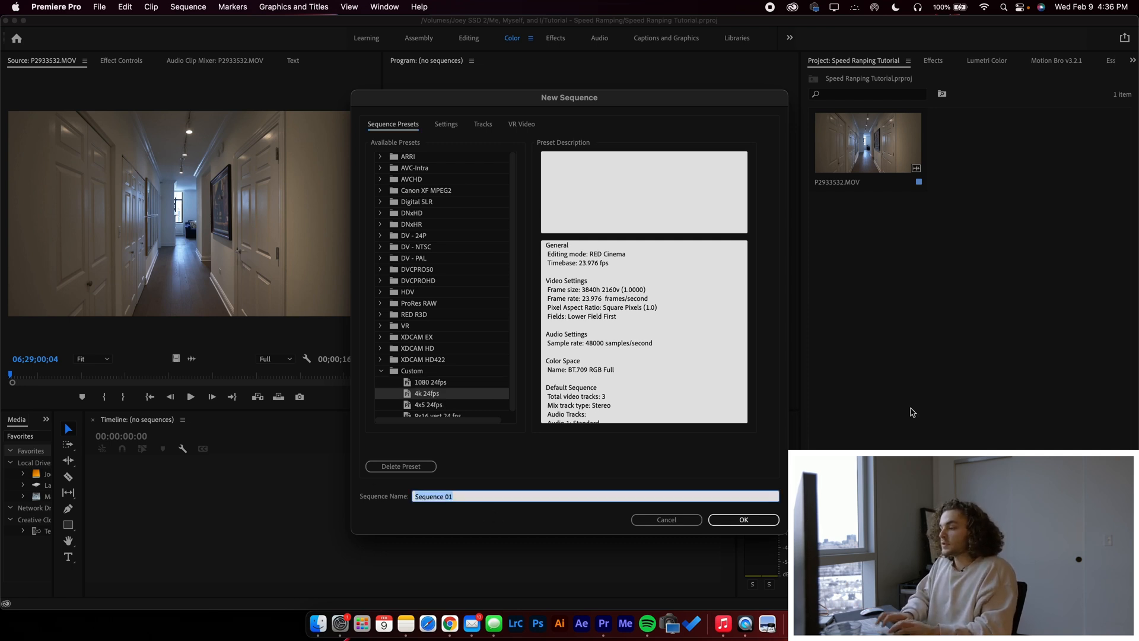
type("tutorial")
key("Return")
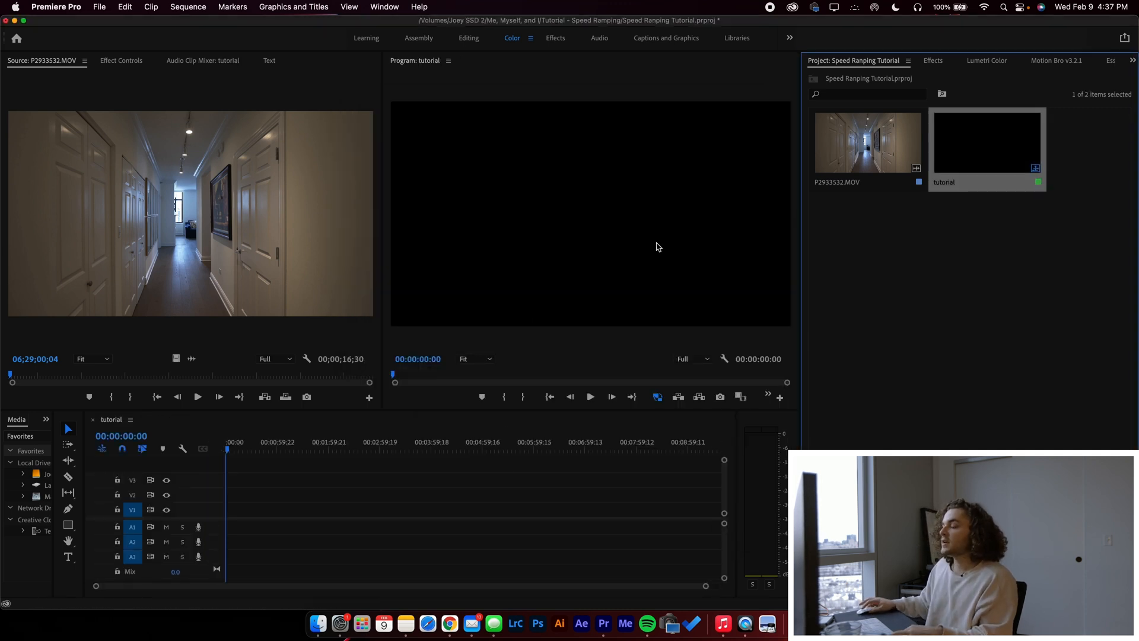
Step: Place a trimmed, video-only portion of P2933532.MOV at the start of V1, keeping the existing sequence settings
left_click(501, 500)
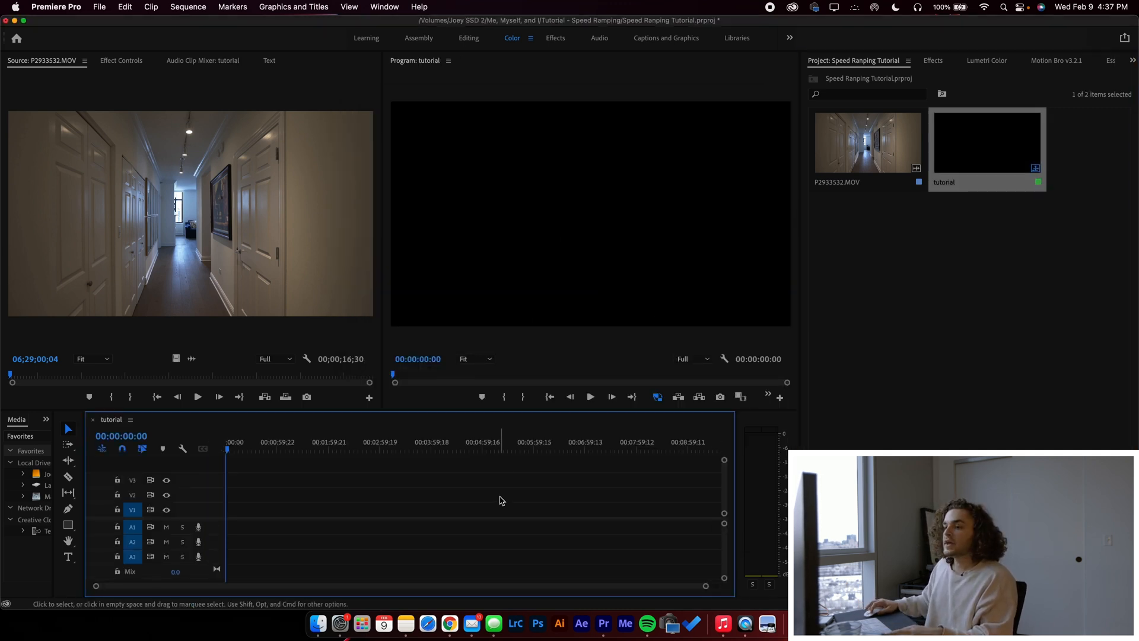
left_click(864, 146)
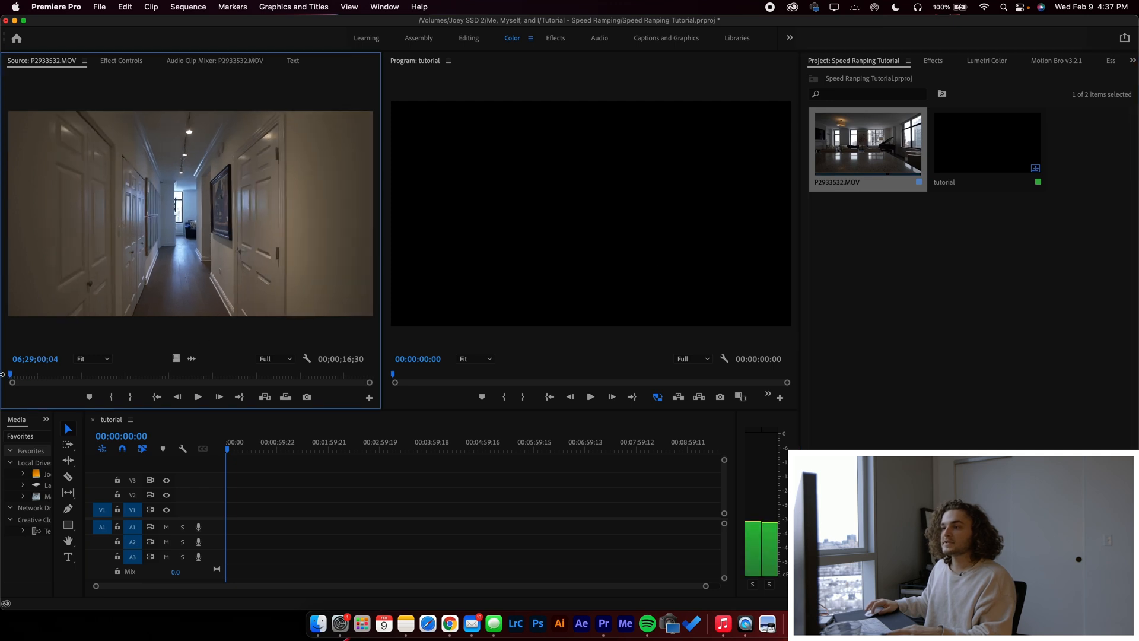
left_click_drag(10, 374, 309, 380)
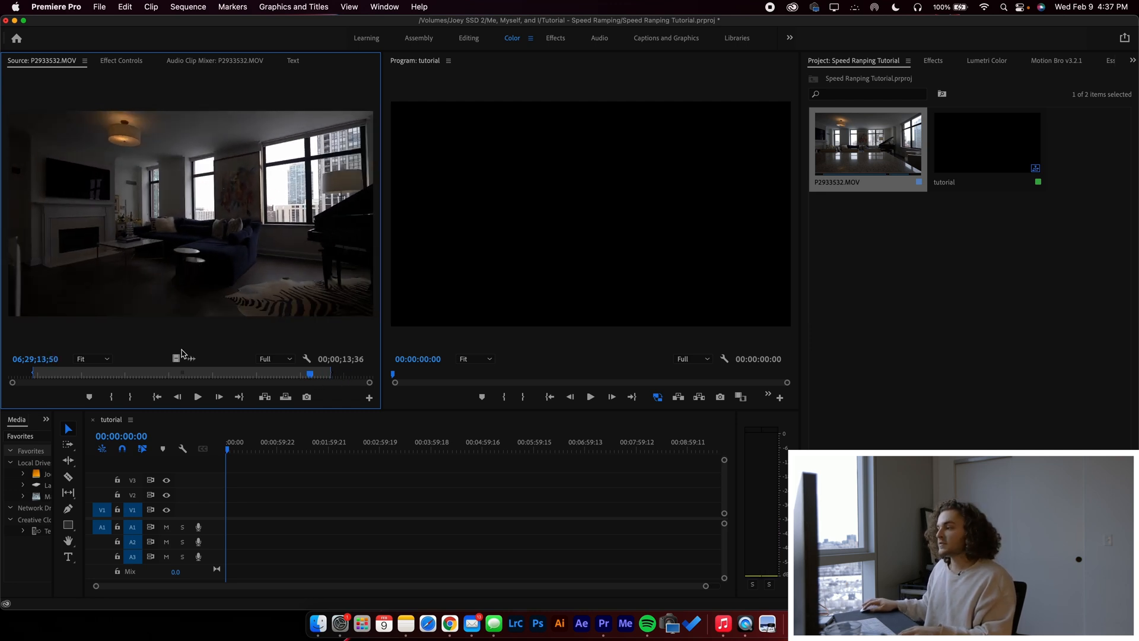
left_click_drag(228, 511, 229, 510)
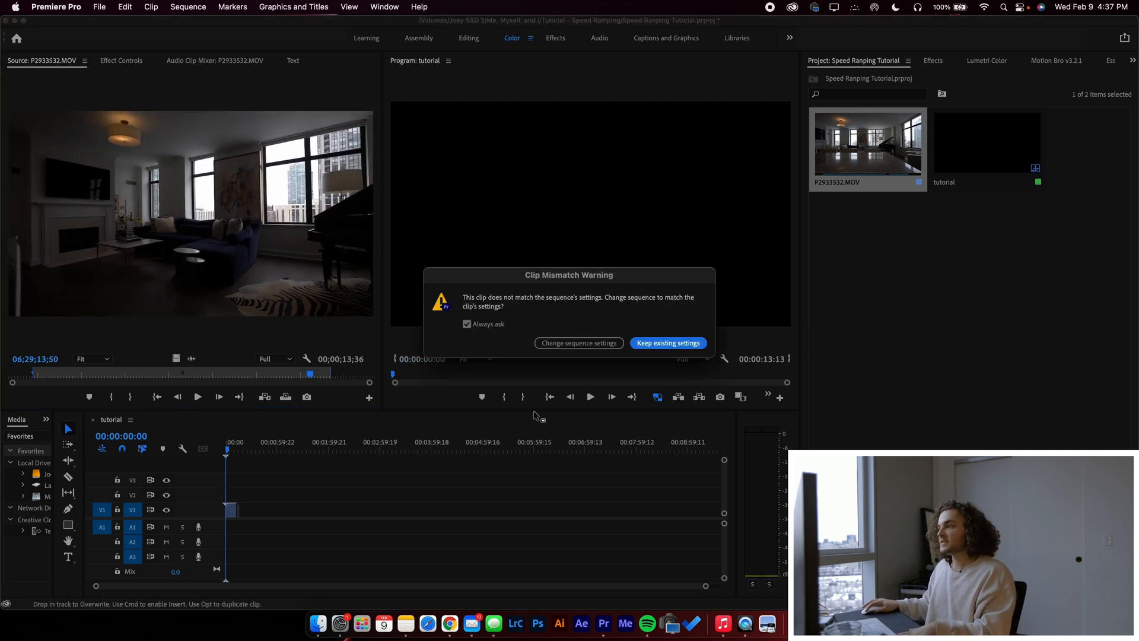
left_click(645, 344)
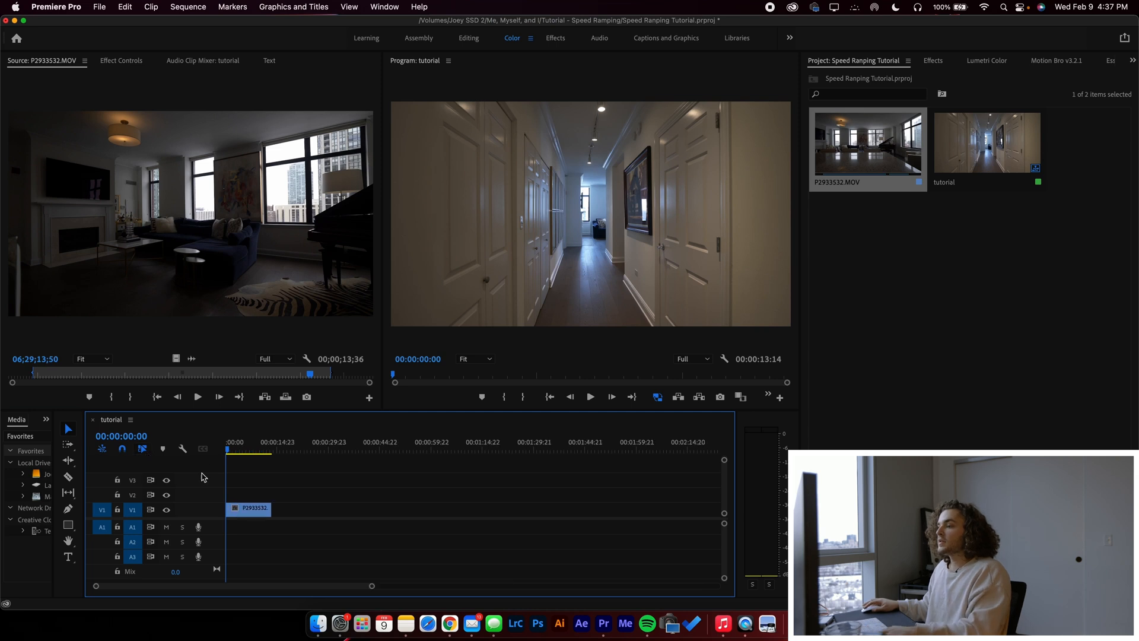
Step: Play and scrub through the placed clip in the tutorial sequence up to its end
key("=")
key("=")
key("=")
key("space")
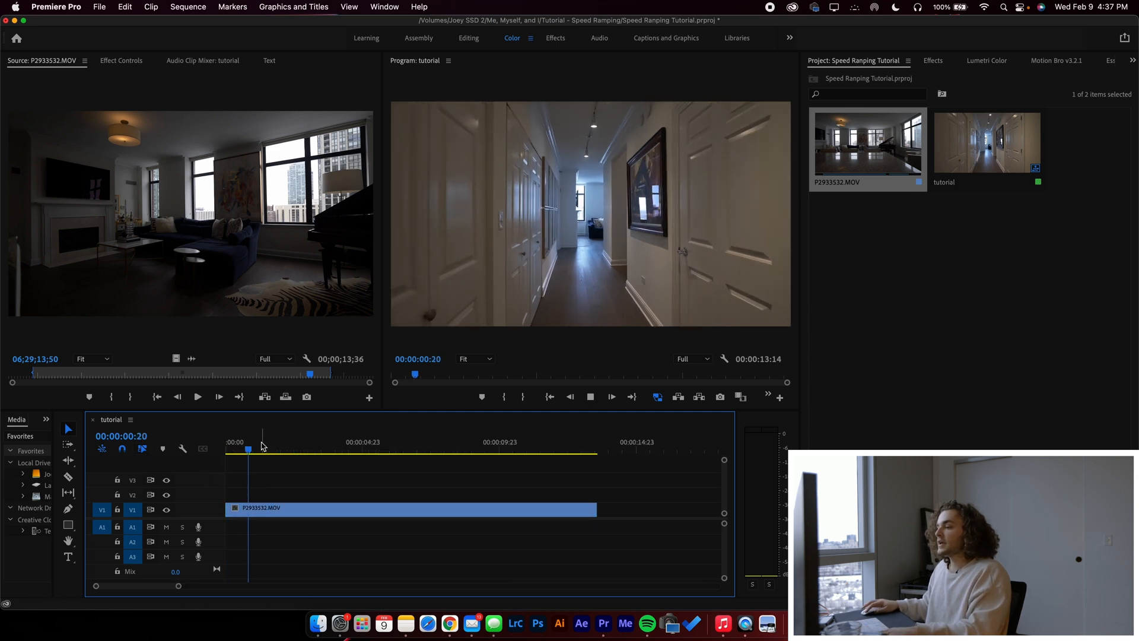
left_click_drag(312, 452, 599, 455)
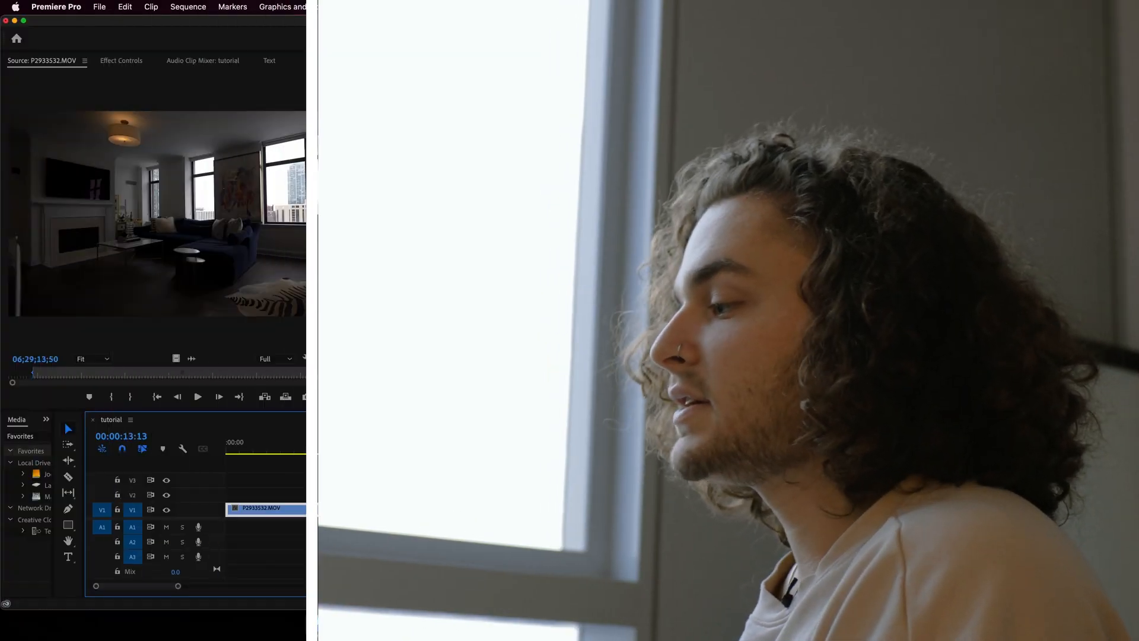
Step: Try slowing down the whole clip with Speed/Duration and play it back
right_click(261, 504)
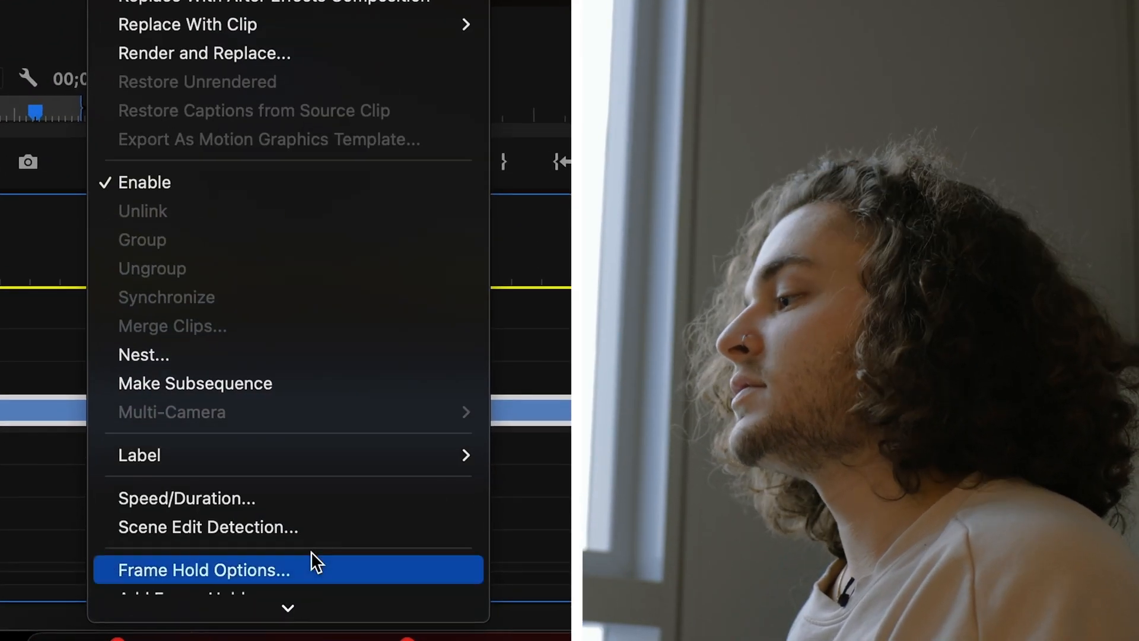
left_click(312, 499)
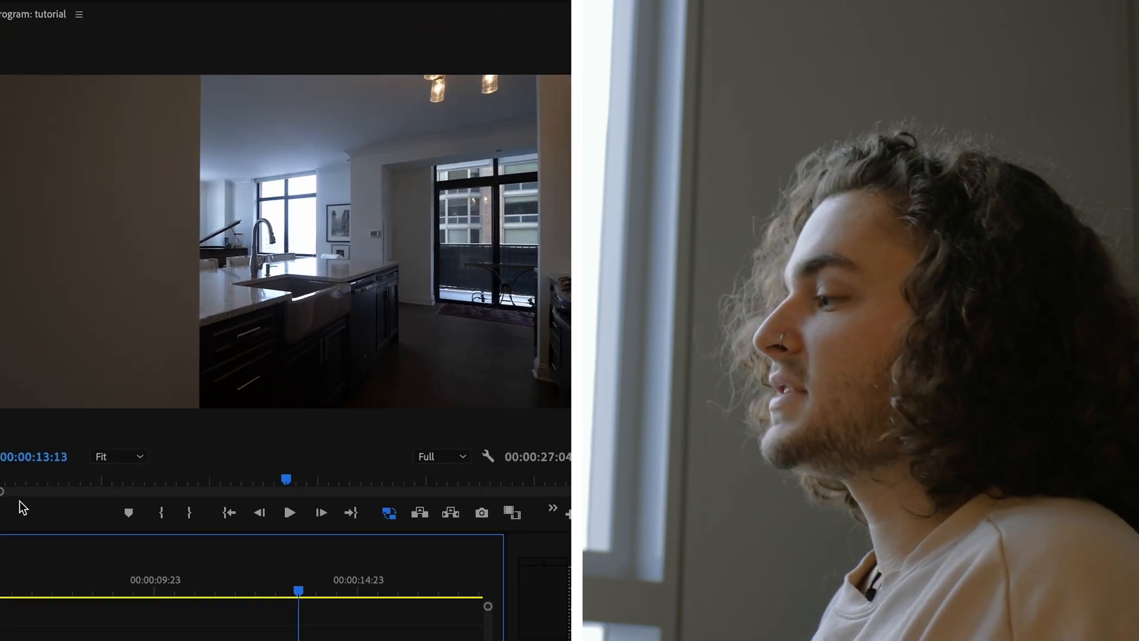
left_click(21, 583)
key("space")
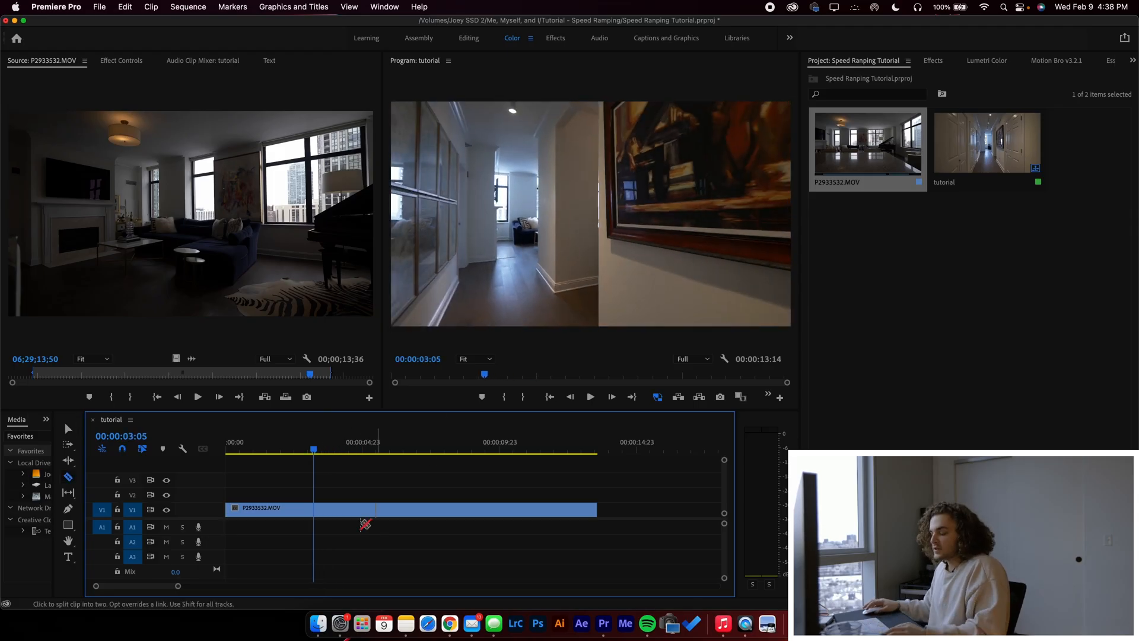
Step: Try speeding up a middle section split off at 00:00:06:09, closing the gap behind it and playing the speed change
left_click_drag(313, 446, 400, 450)
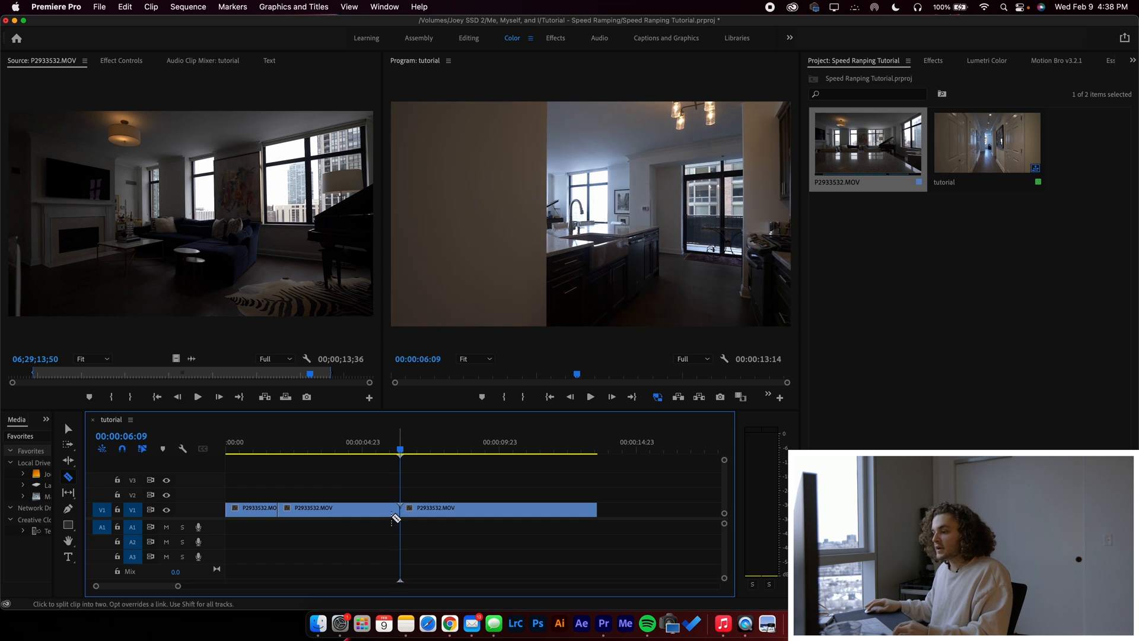
key("super+r")
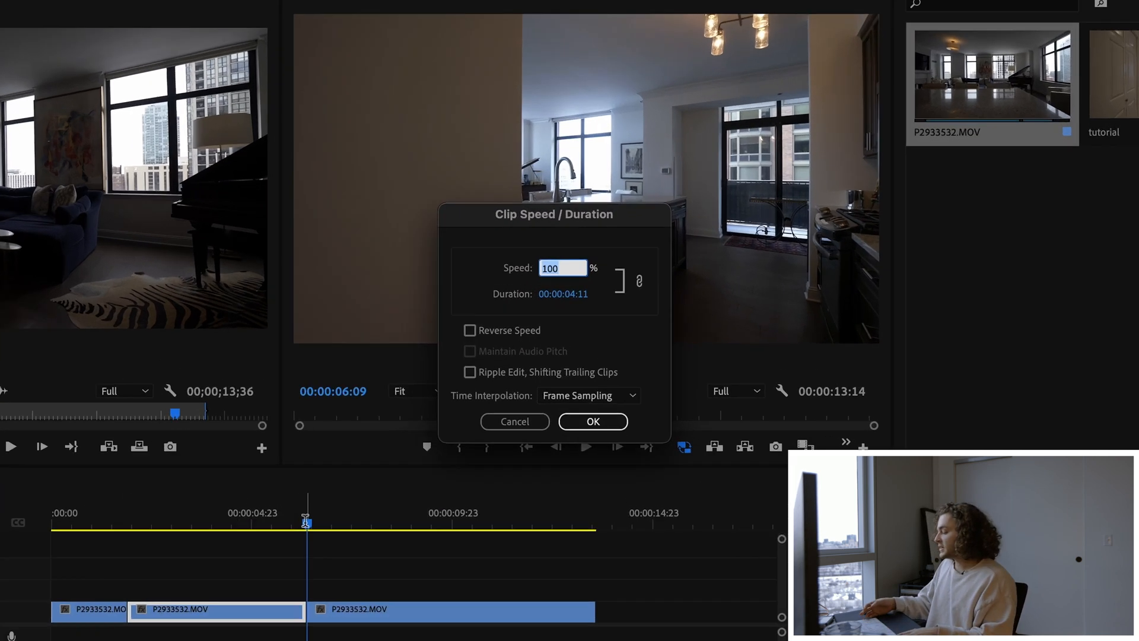
key("Return")
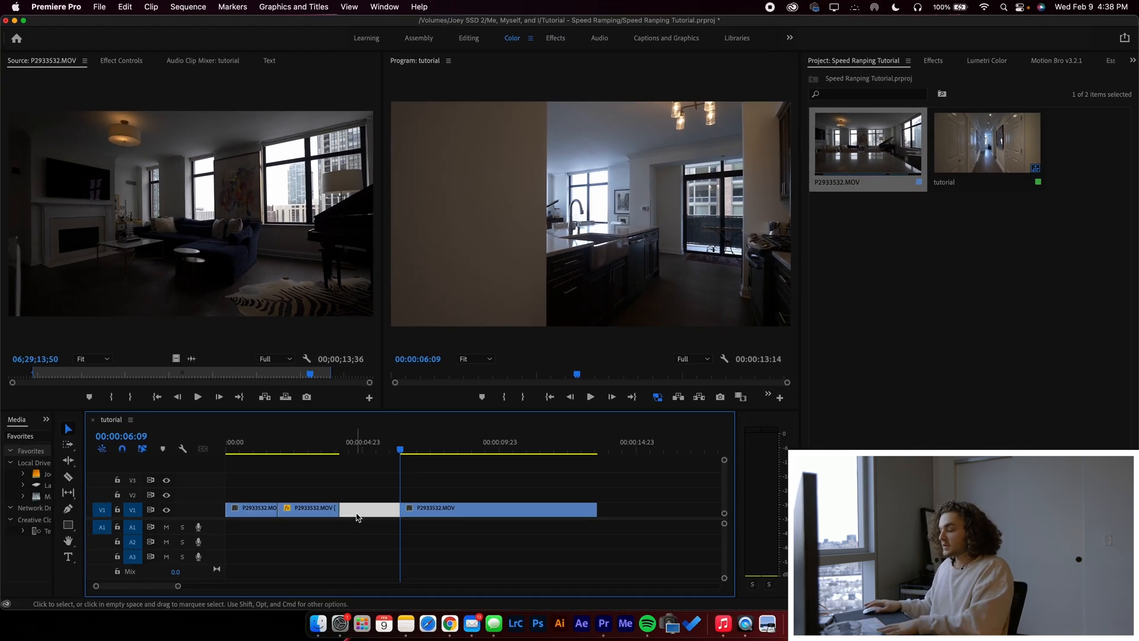
key("Delete")
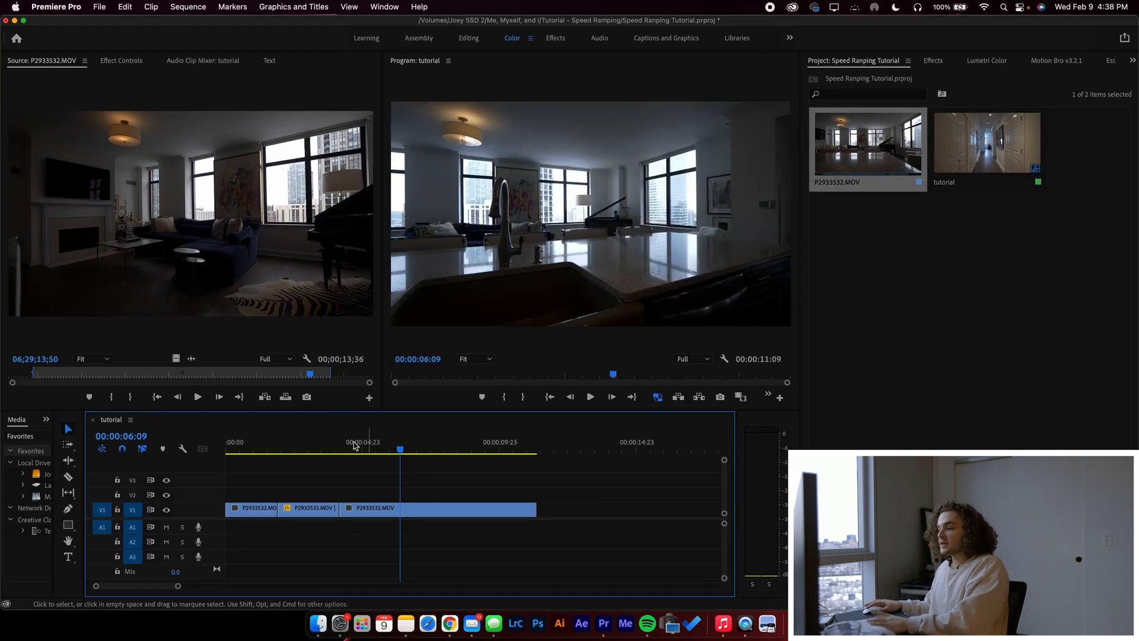
left_click(283, 446)
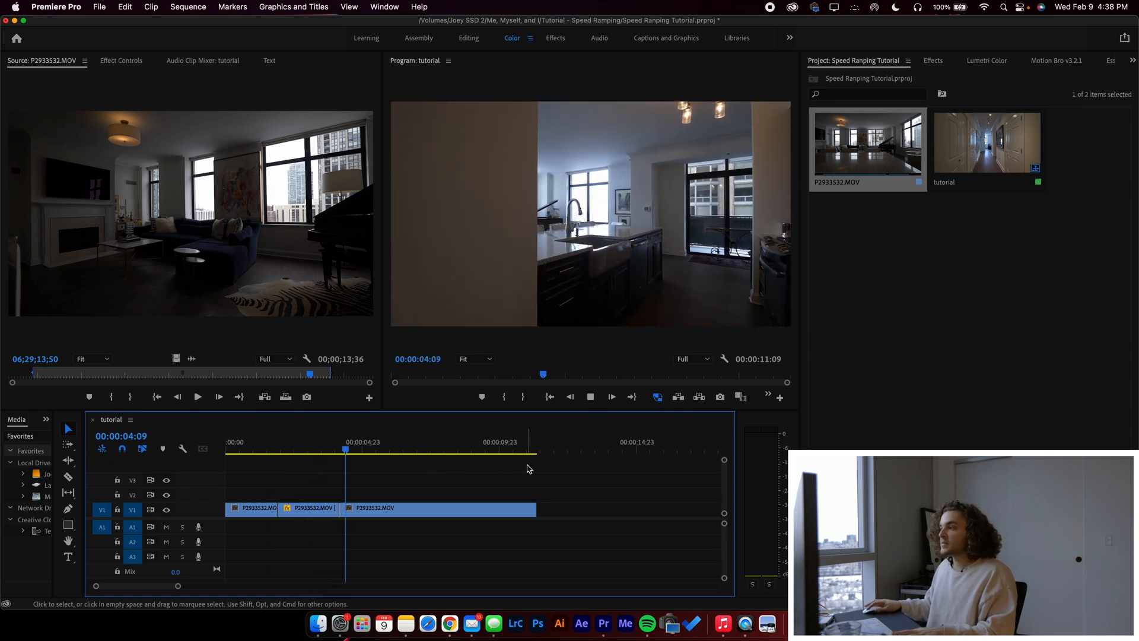
left_click(278, 446)
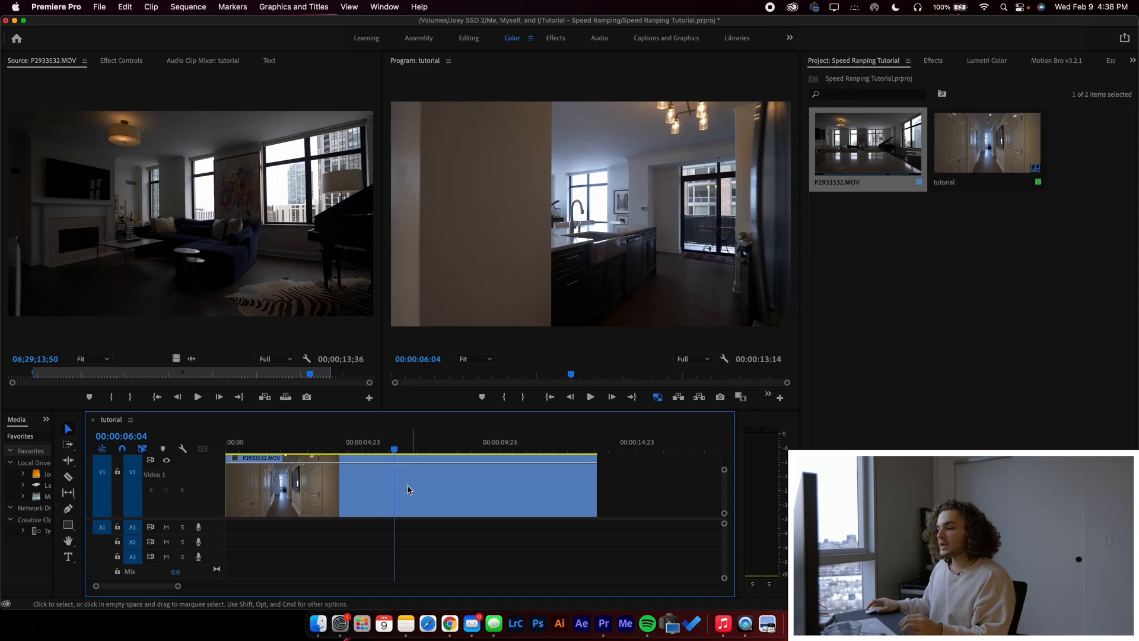
Step: Show the Time Remapping Speed keyframes on the V1 clip
right_click(406, 493)
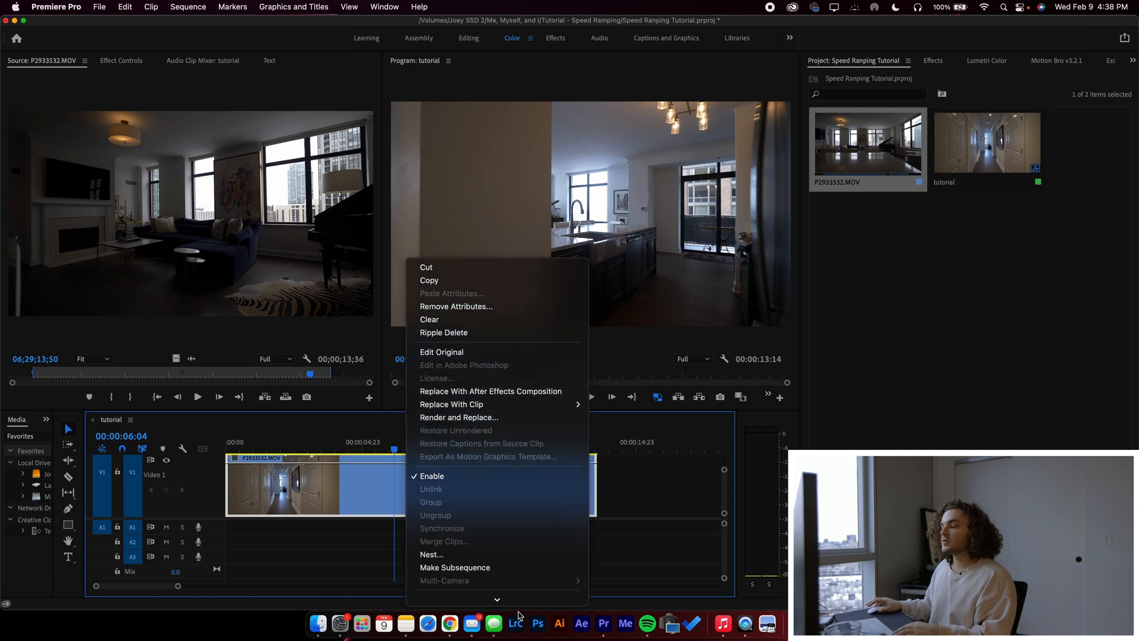
mouse_move(540, 603)
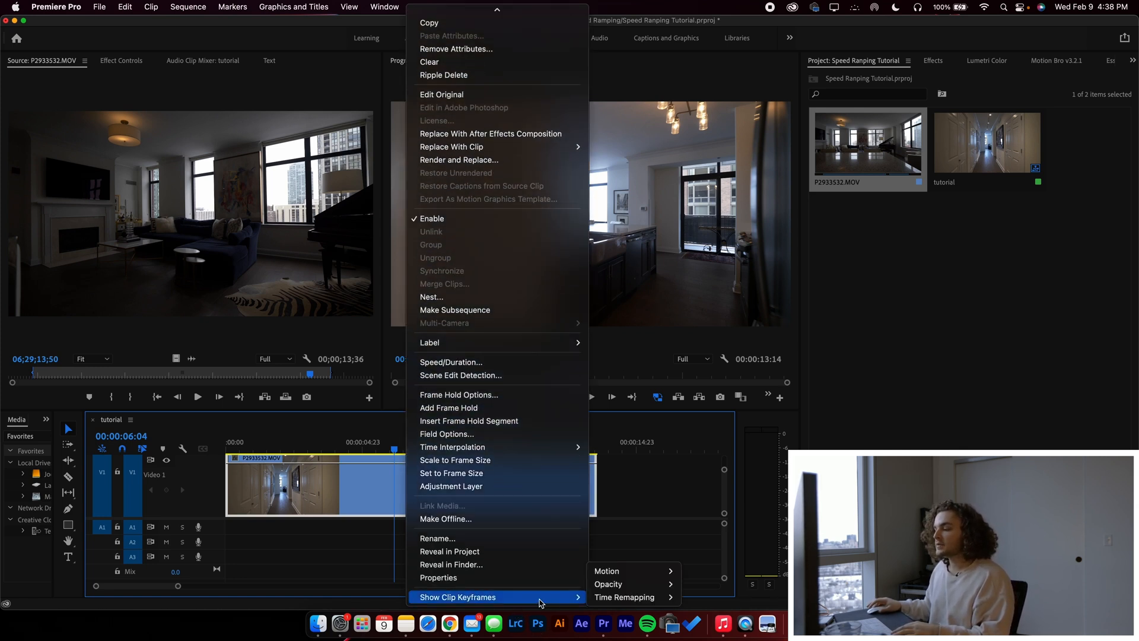
mouse_move(647, 604)
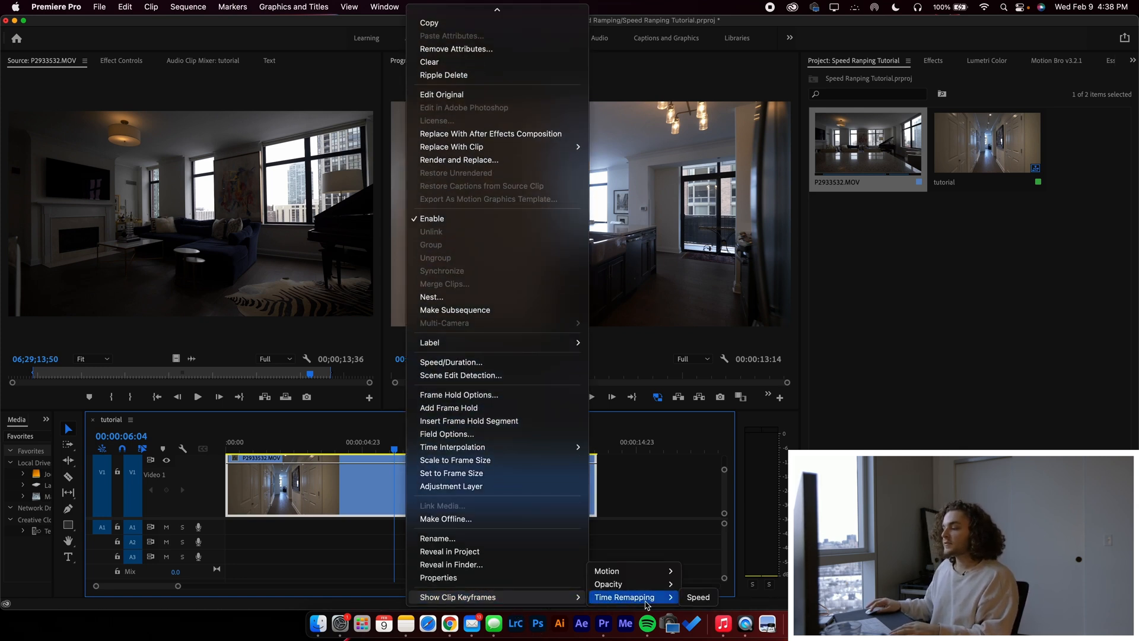
left_click(696, 599)
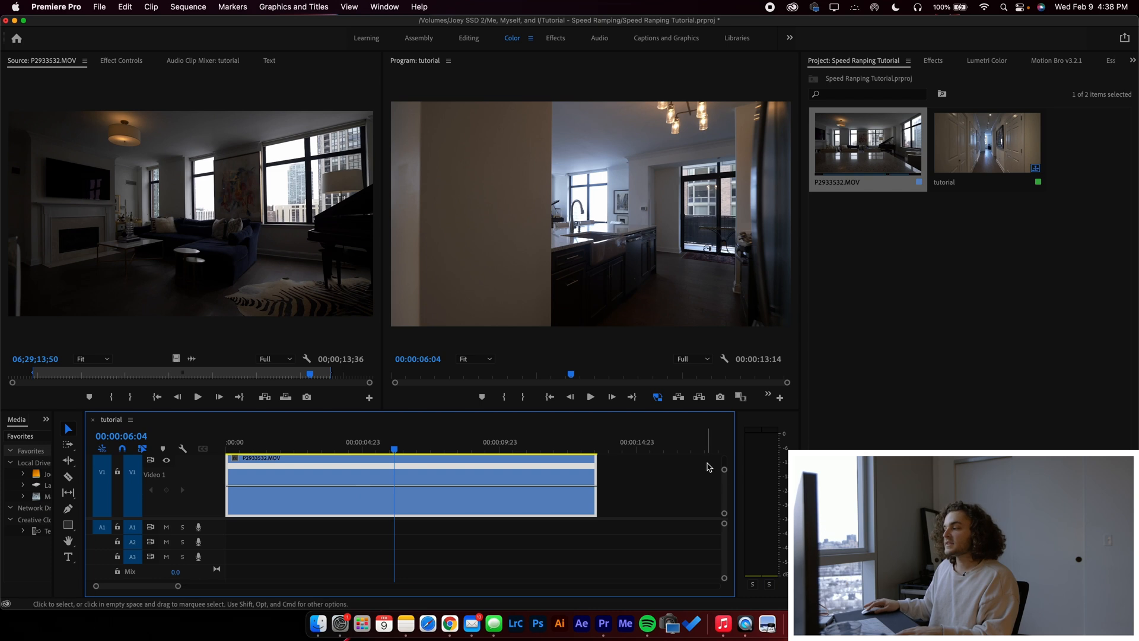
left_click_drag(726, 472, 726, 468)
Step: Try speeding up the entire clip with its speed line, then undo the change
mouse_move(363, 446)
left_mouse_down()
mouse_move(263, 446)
mouse_move(350, 446)
left_mouse_up()
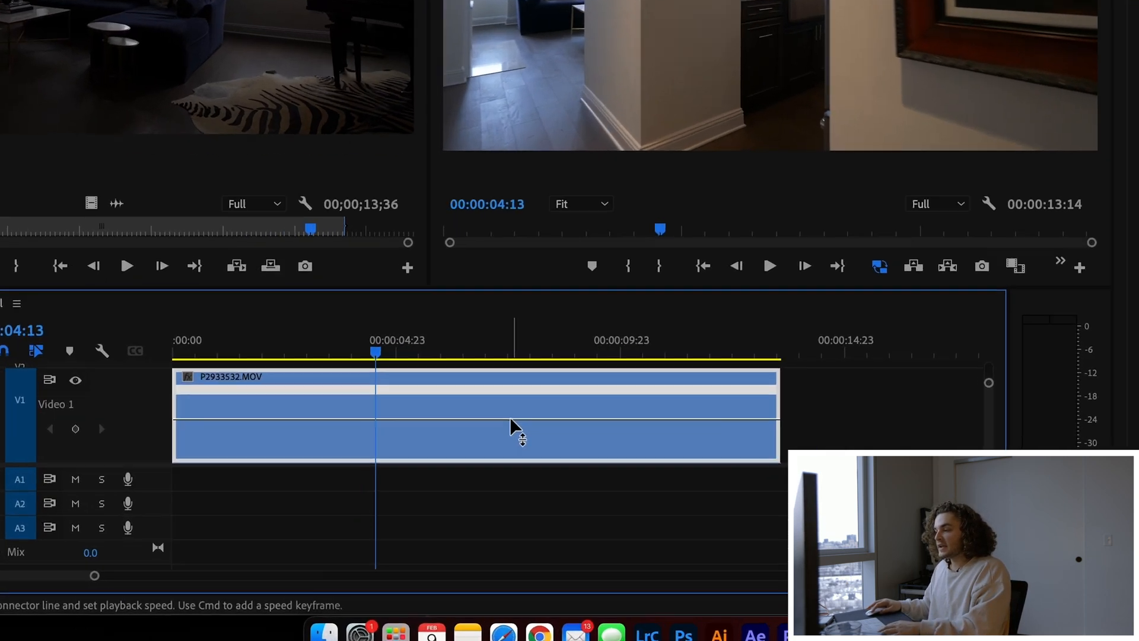
left_click_drag(436, 491, 436, 489)
left_click_drag(591, 376, 591, 358)
left_click_drag(416, 358, 415, 358)
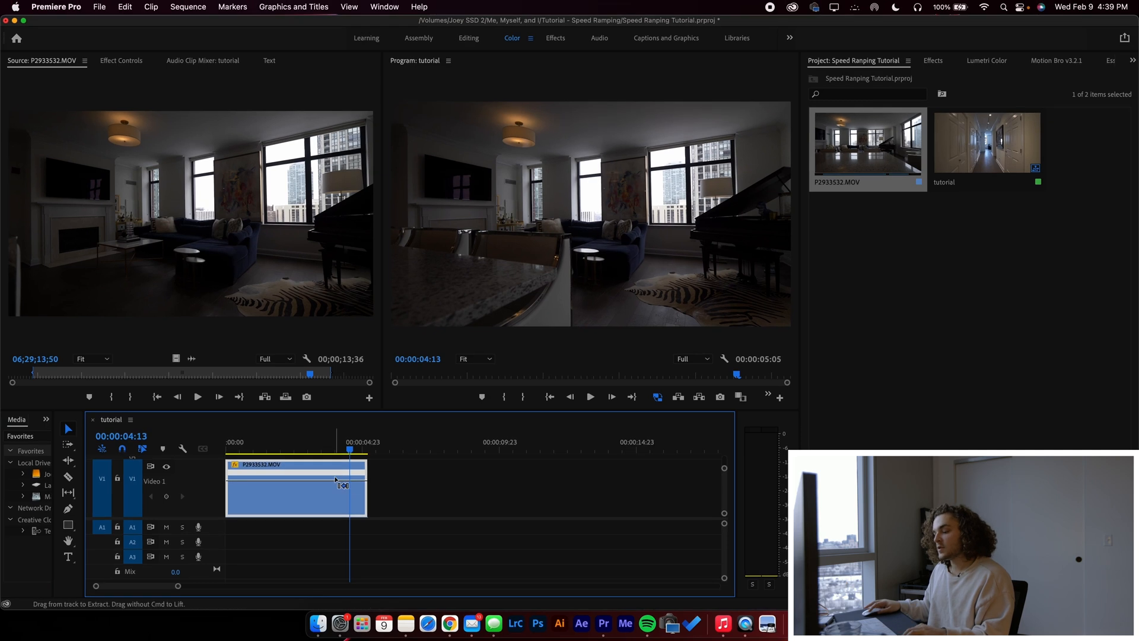
key("super+z")
Step: Play the clip from the start, add a speed keyframe at 00:00:06:15 and return to the sequence start
left_click_drag(353, 449, 201, 451)
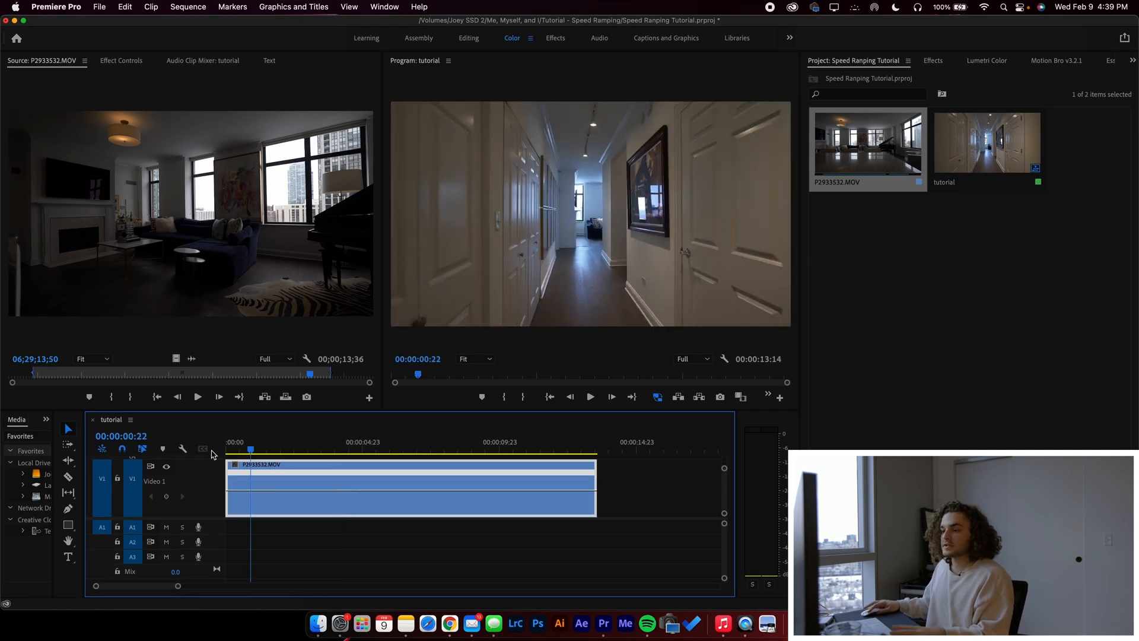
key("space")
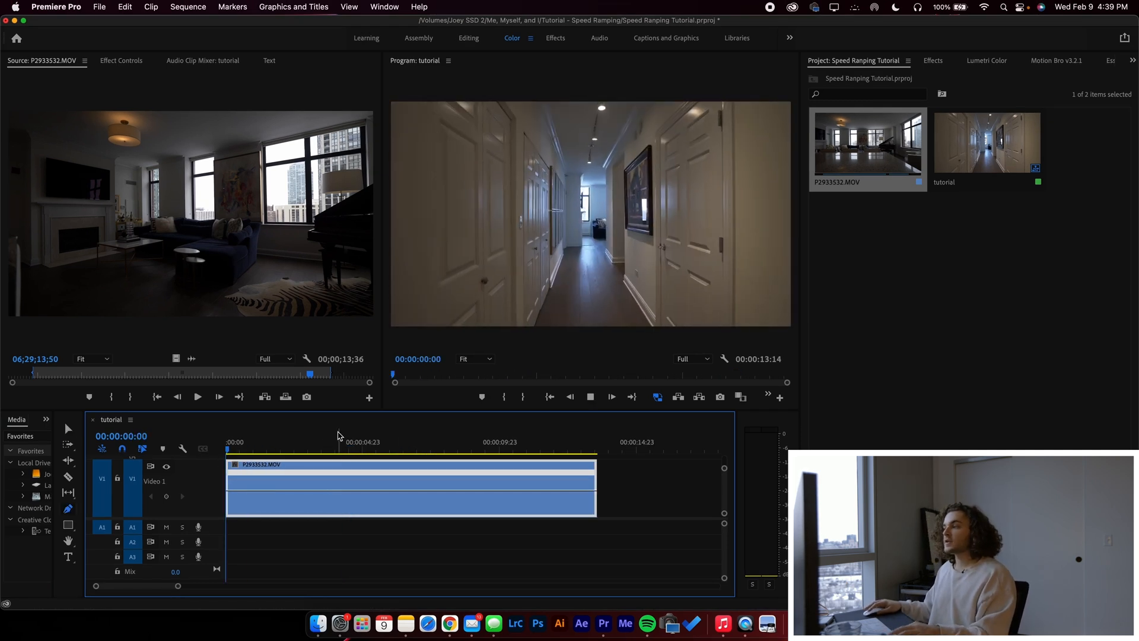
left_click_drag(267, 450, 407, 448)
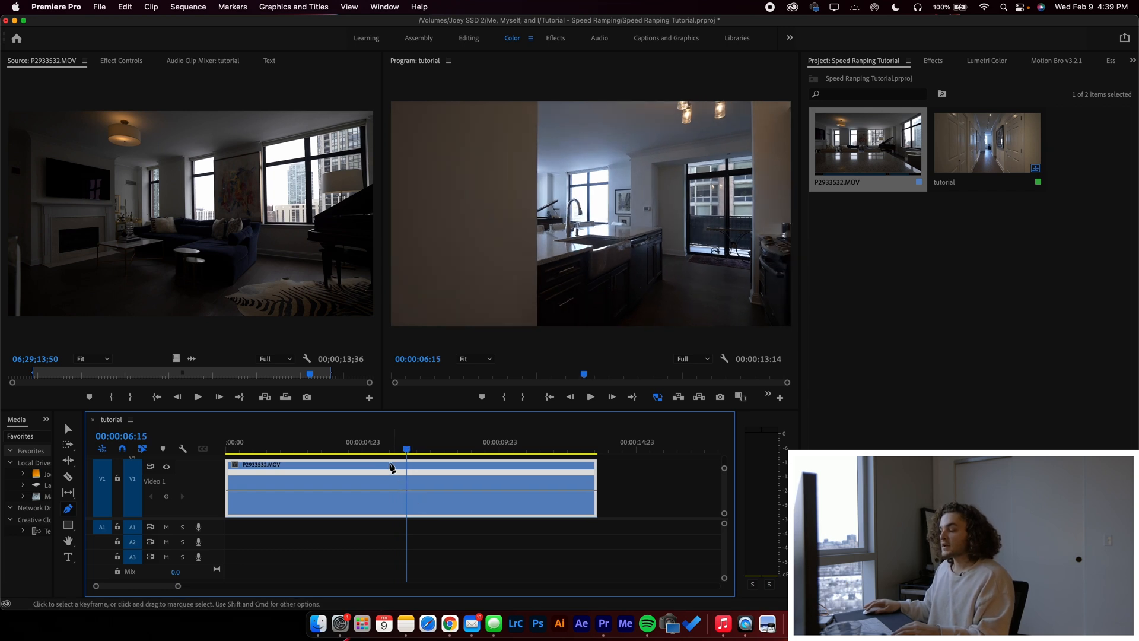
key("v")
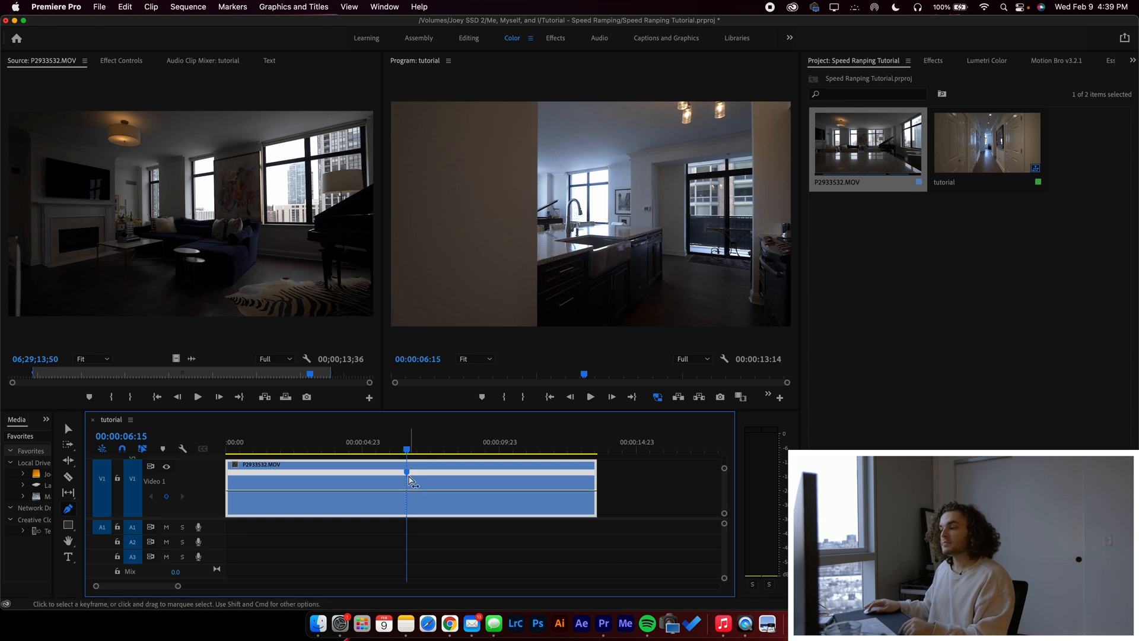
key("Home")
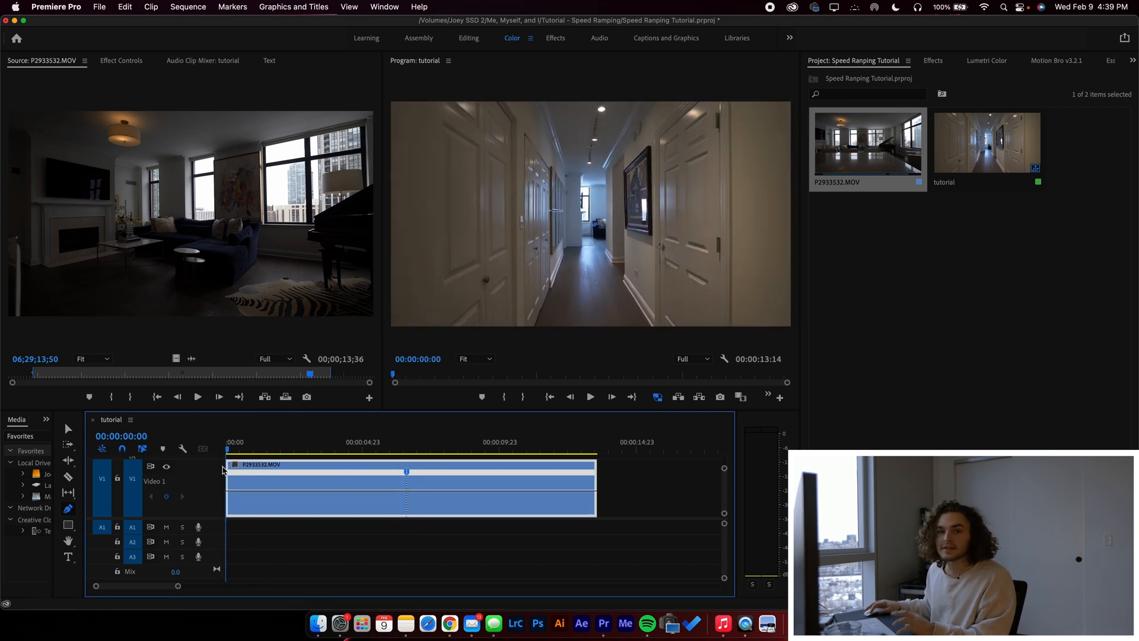
Step: Play the clip from the start and add a speed keyframe at about 00:00:01:10
key("space")
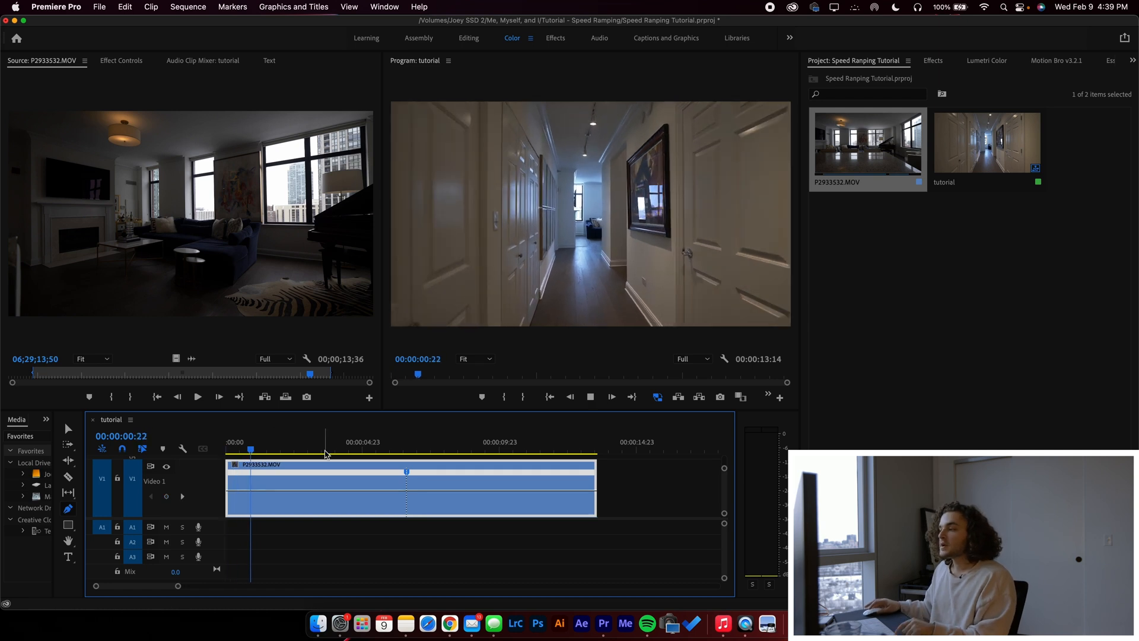
key("space")
mouse_move(277, 450)
left_mouse_down()
mouse_move(244, 451)
mouse_move(267, 449)
left_mouse_up()
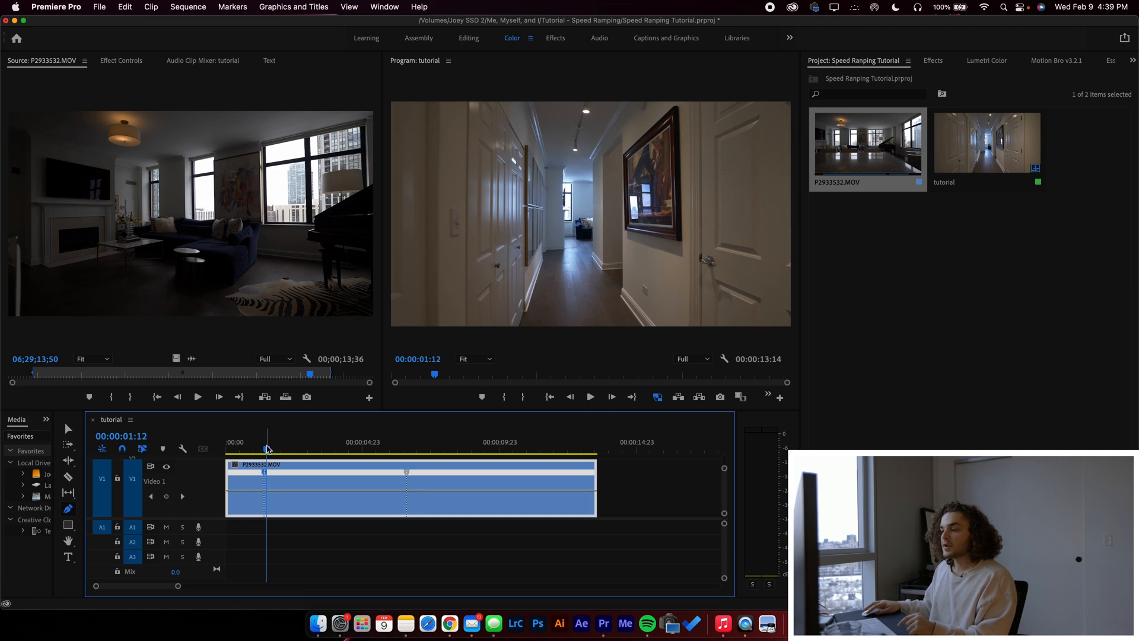
Step: Add two more speed keyframes, at 00:00:08:08 and at about 00:00:12:13 near the clip's end
left_click(250, 449)
left_click_drag(254, 452, 456, 452)
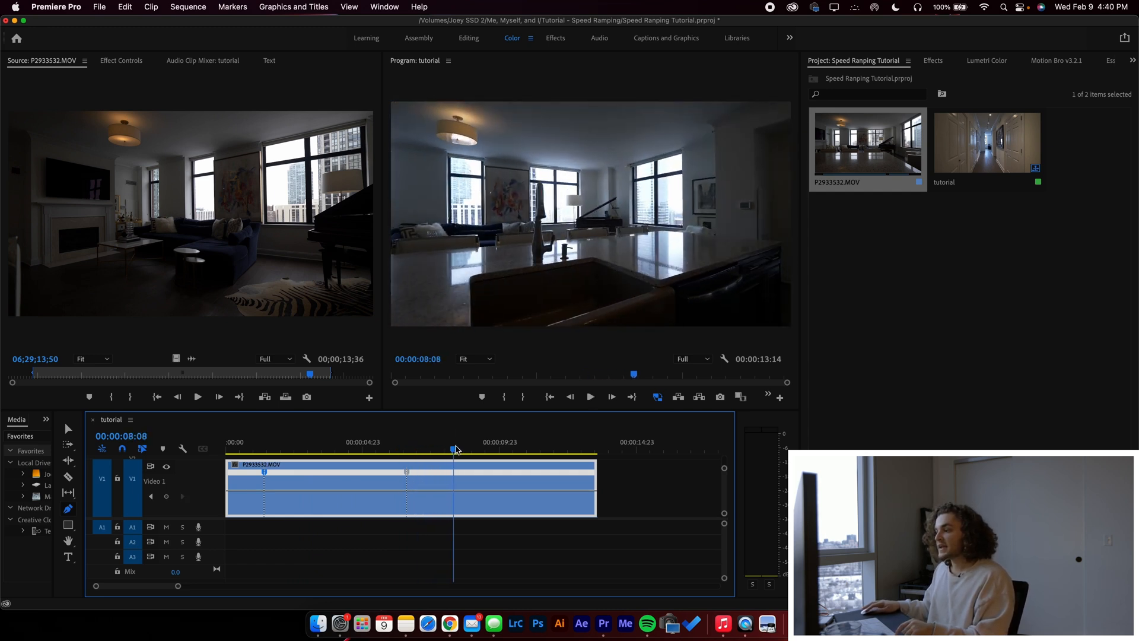
left_click(455, 490)
left_click_drag(458, 454, 571, 453)
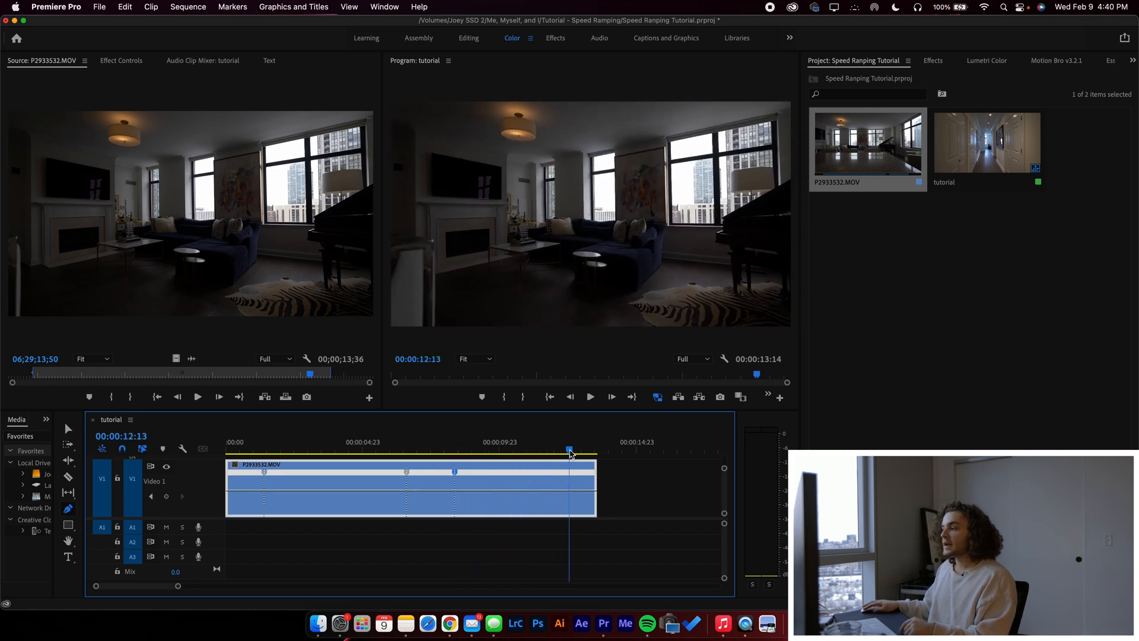
left_click(571, 492)
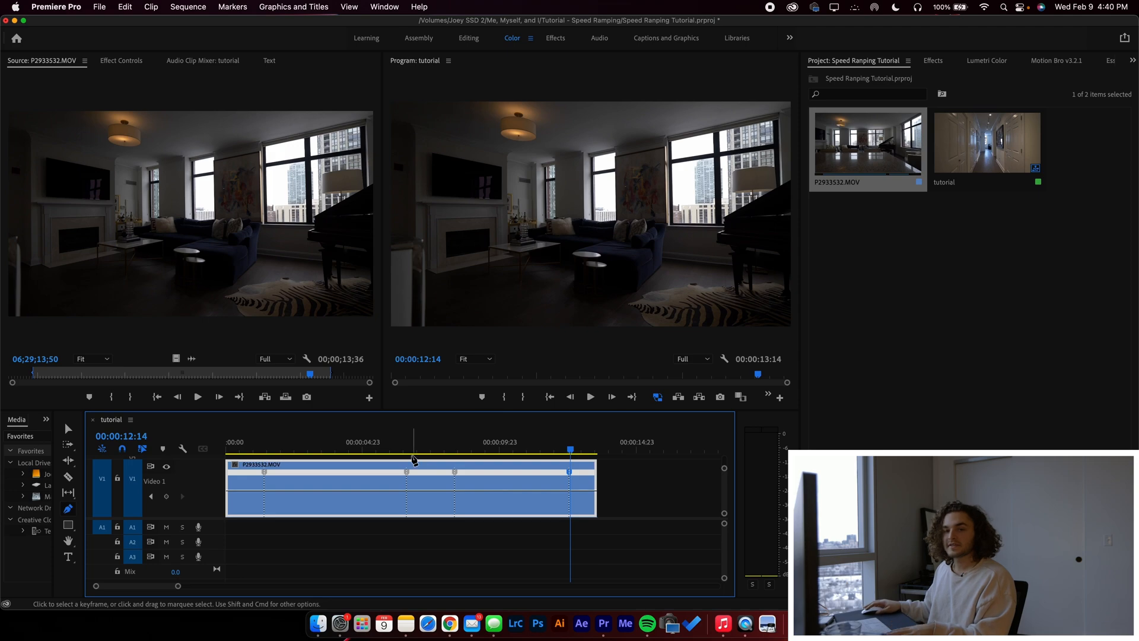
Step: Raise the speed of the section between the first and second keyframes to about 365%
key("Home")
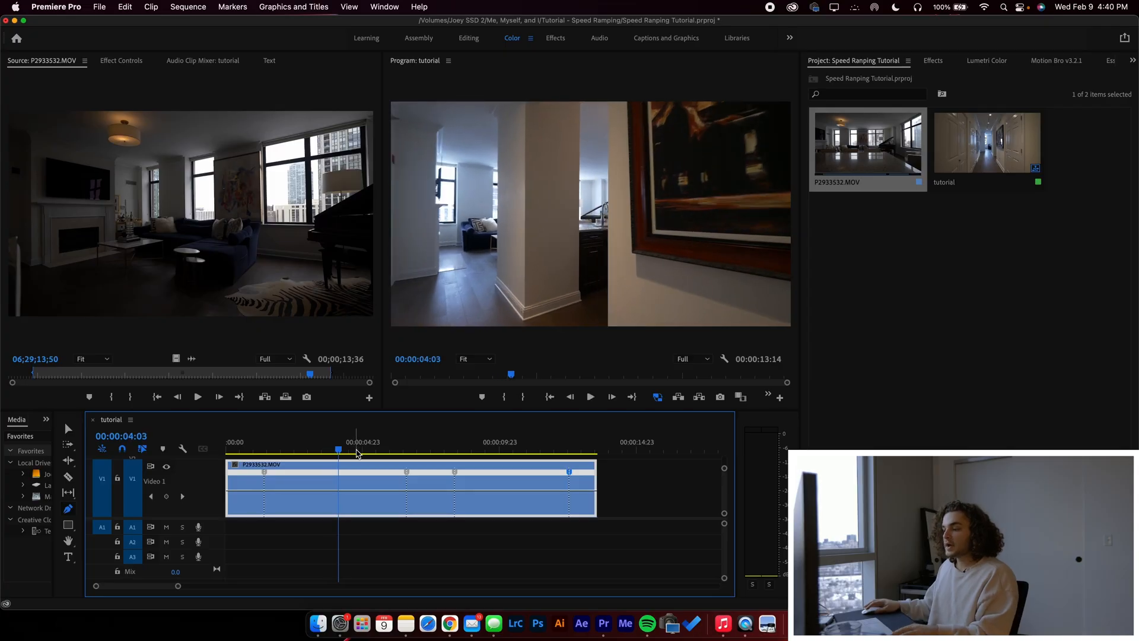
key("v")
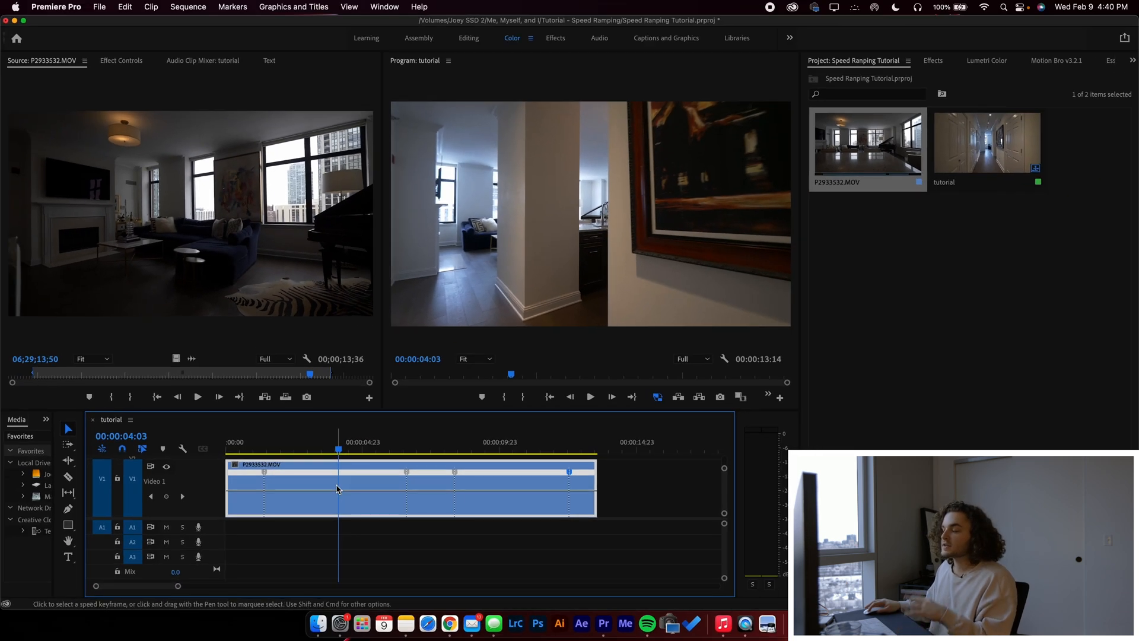
left_click_drag(337, 489, 337, 485)
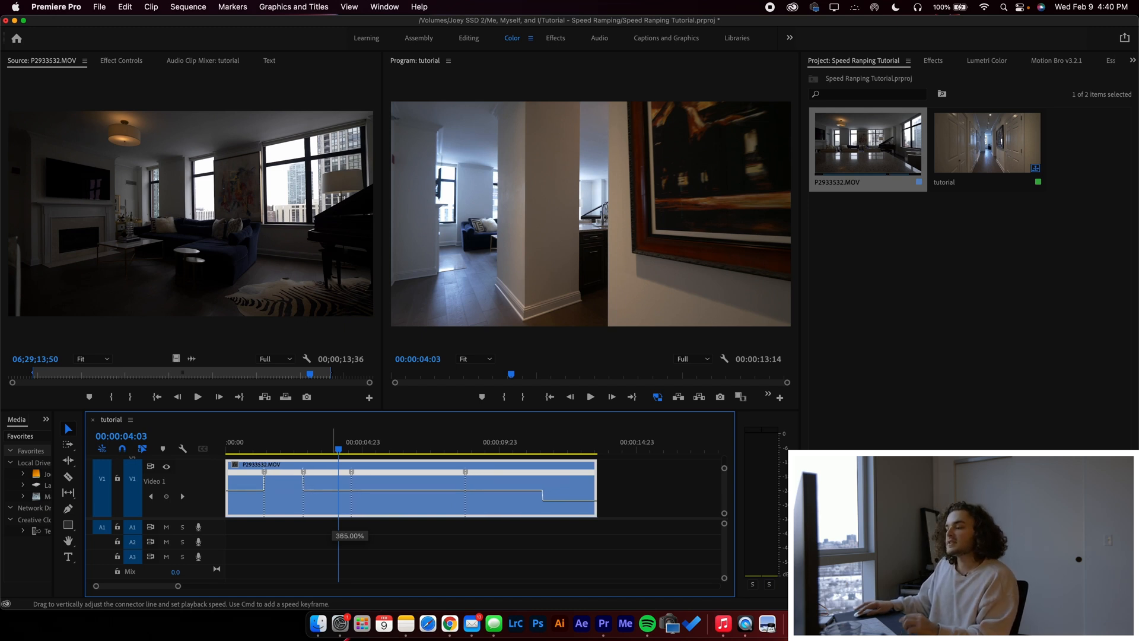
left_click_drag(337, 484, 337, 480)
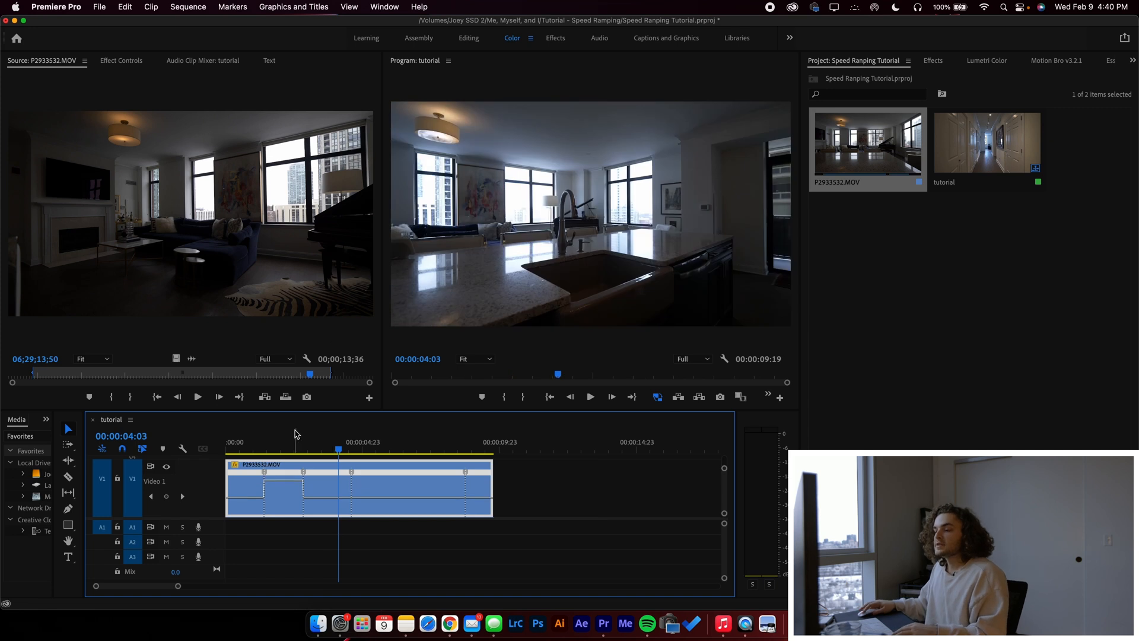
Step: Play through the sped-up section, then raise the speed between the third and fourth keyframes to about 366%
left_click(264, 447)
key("space")
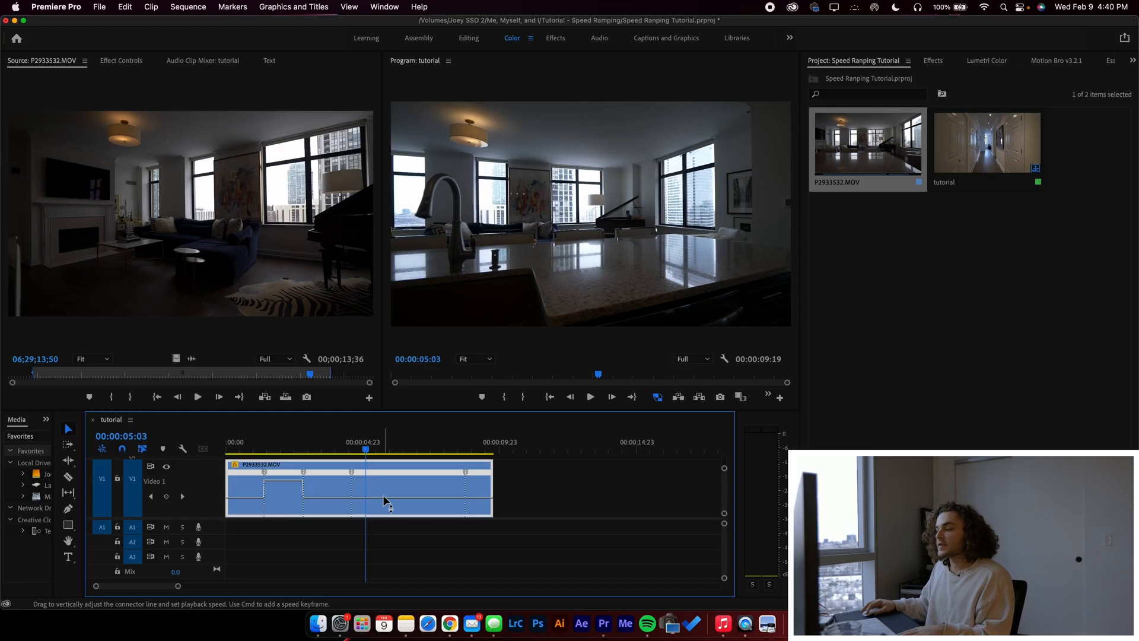
left_click_drag(384, 502, 384, 496)
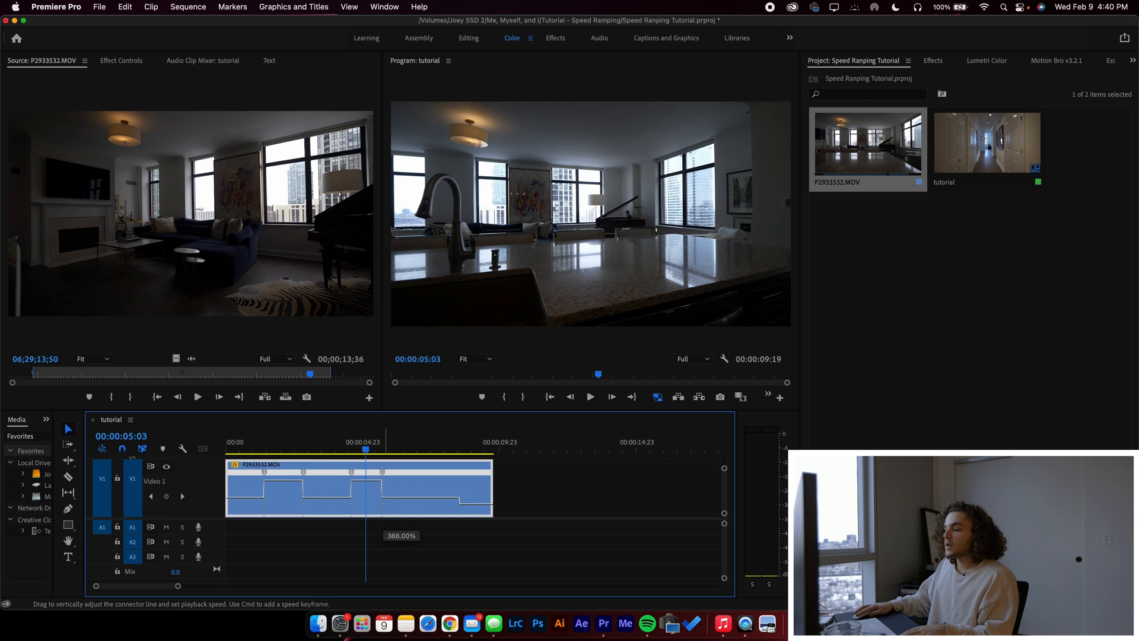
left_click_drag(366, 479, 367, 479)
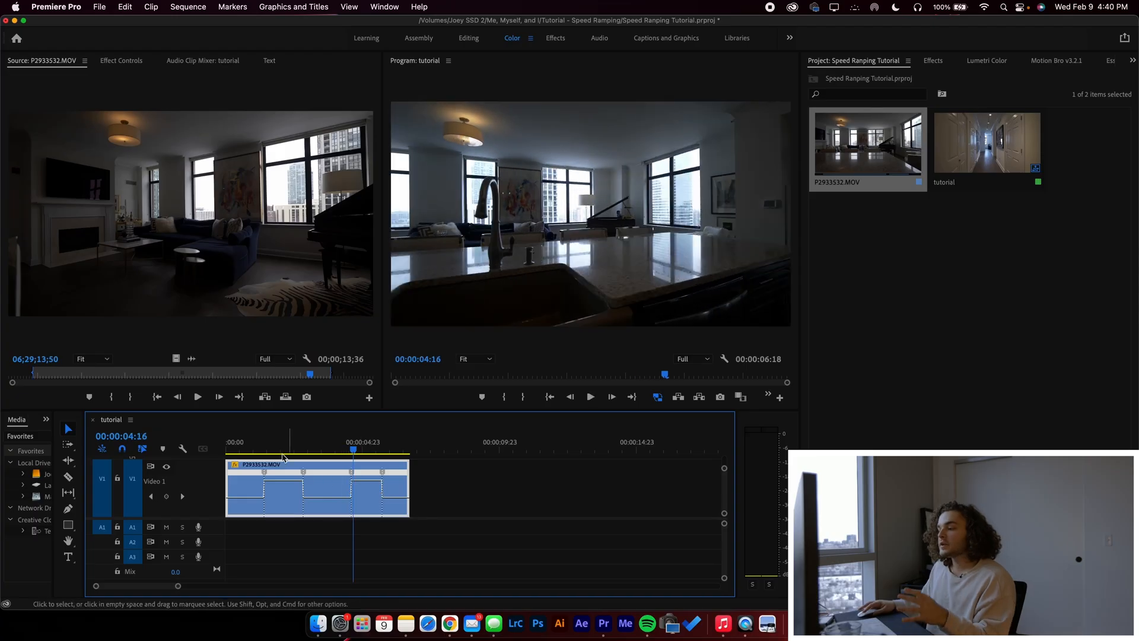
Step: Split the first speed keyframe into a short gradual ramp-up starting at about 00:00:01:10
left_click(267, 449)
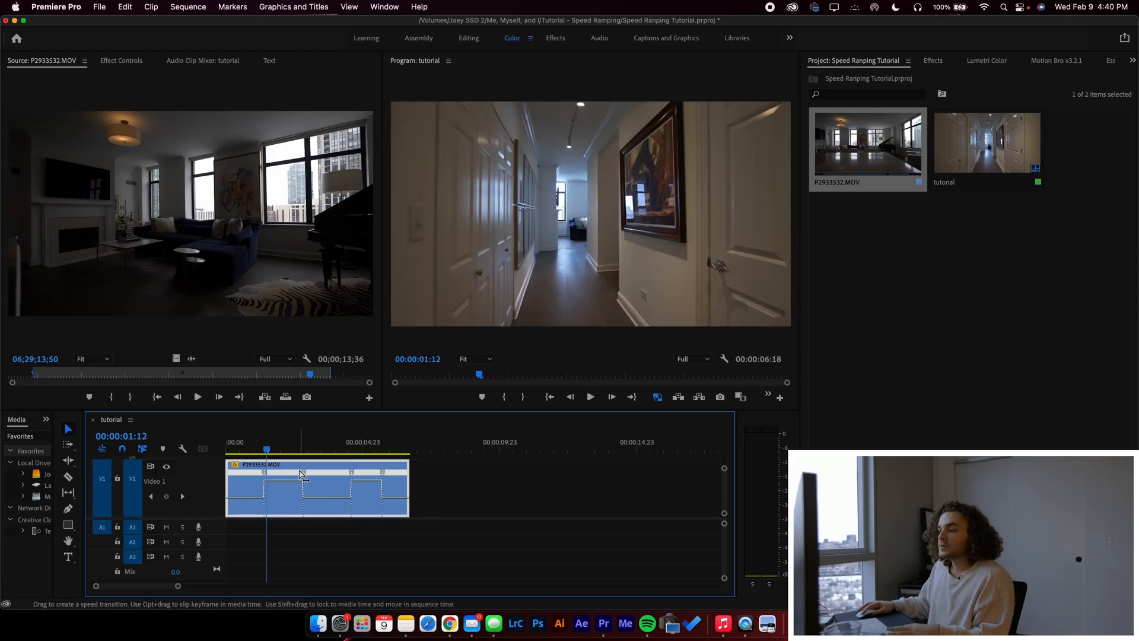
key("=")
key("=")
key("=")
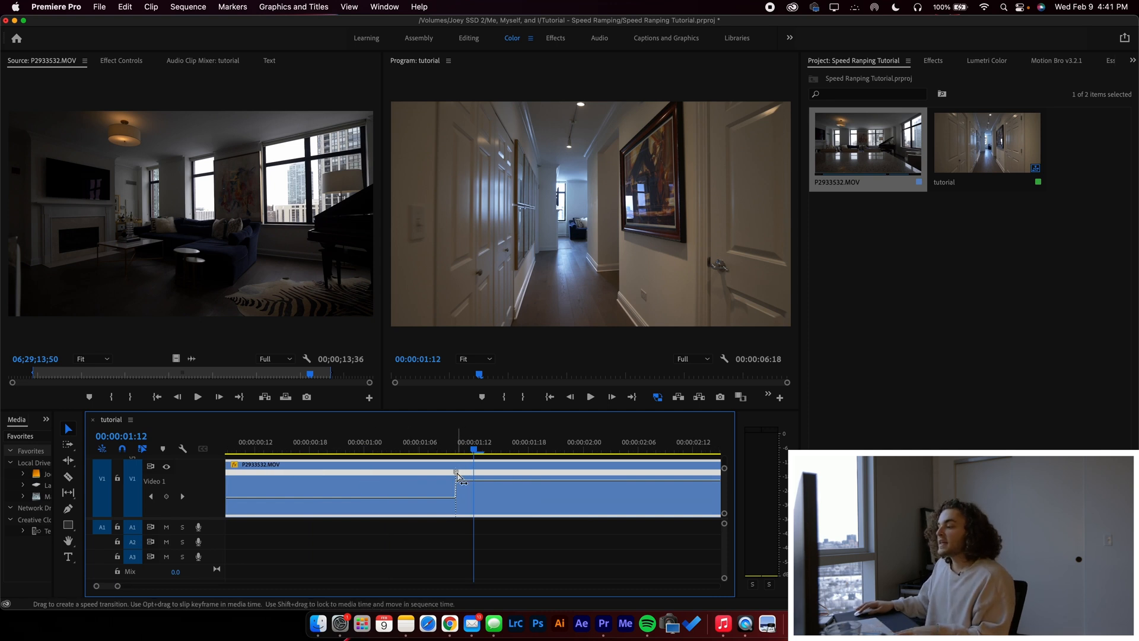
left_click_drag(458, 476, 578, 473)
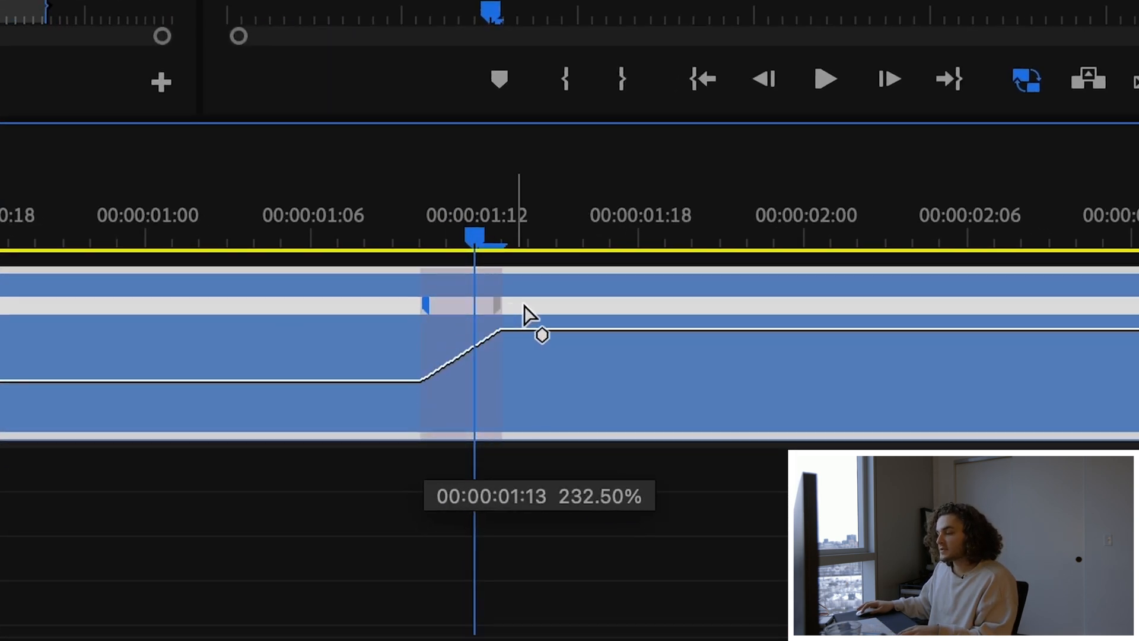
left_click_drag(786, 304, 579, 304)
Step: Extend the first ramp-up to about 00:00:02:12 and split the second keyframe into a ramp-down from about 00:00:02:13 to 00:00:03:15
key("minus")
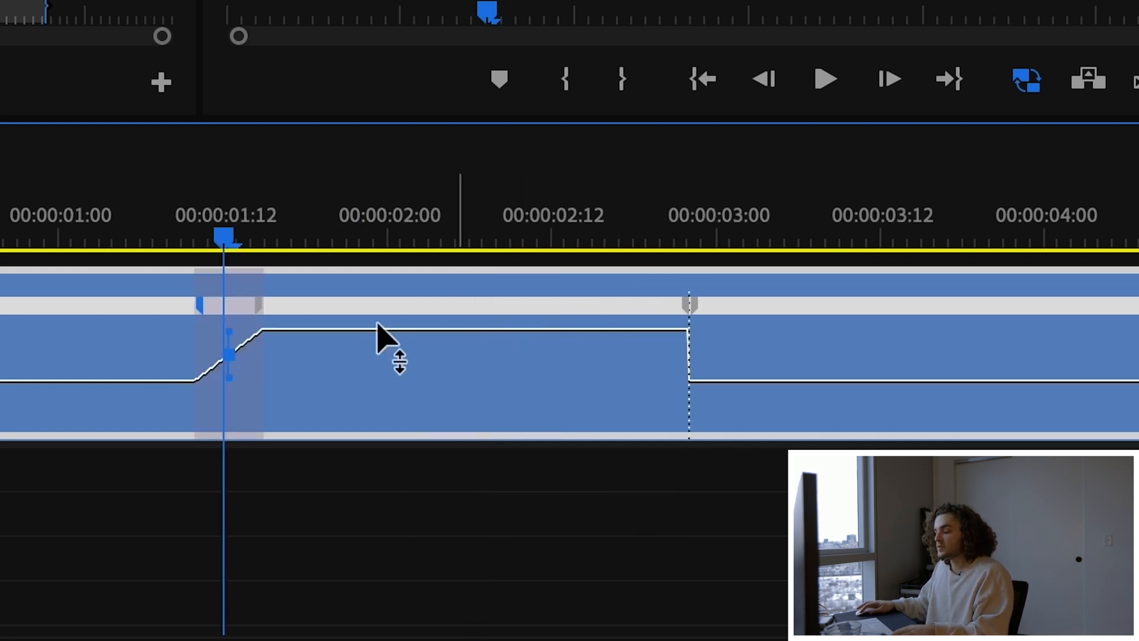
left_click_drag(270, 309, 552, 308)
left_click_drag(792, 305, 537, 312)
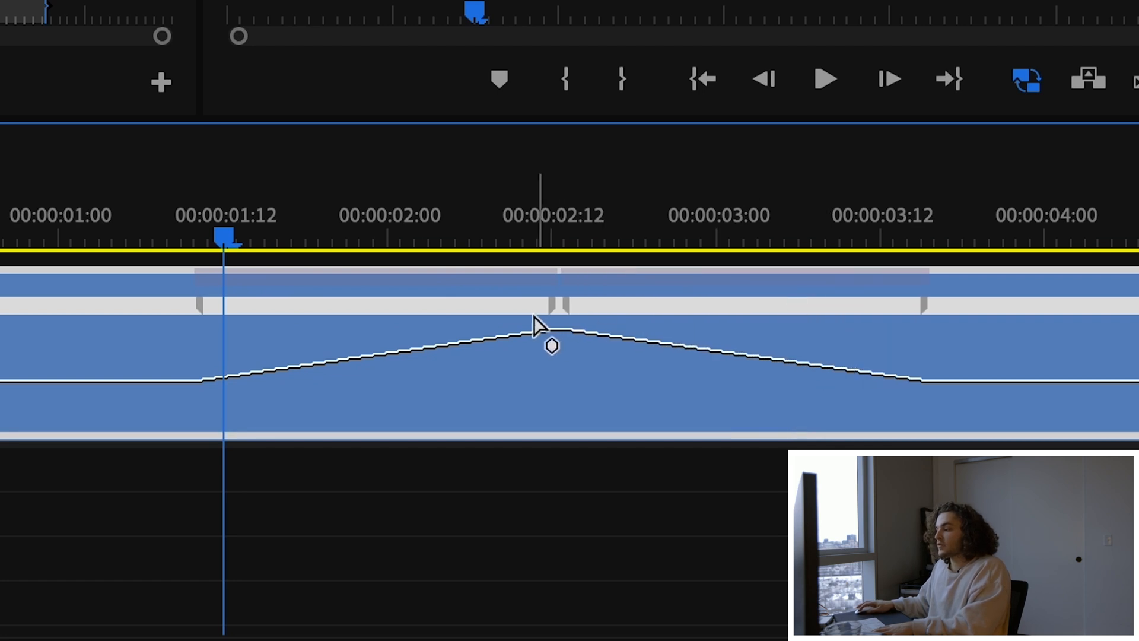